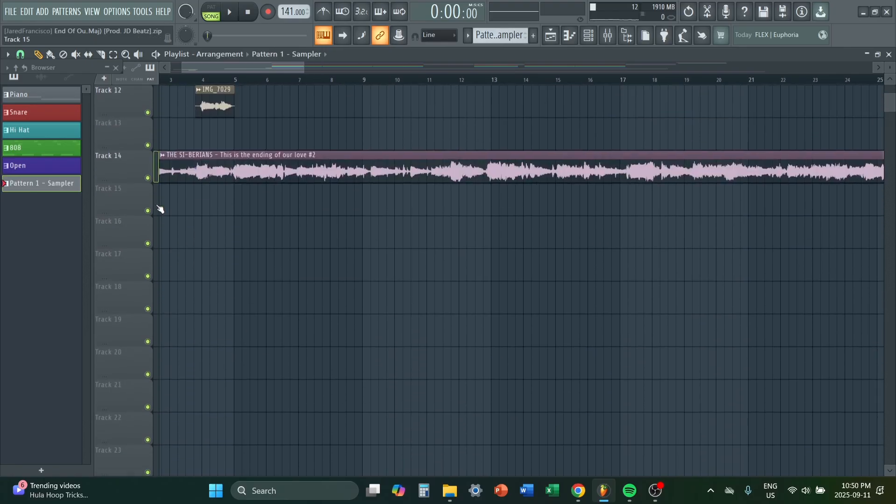
scroll(161, 208, "up", 5)
scroll(205, 209, "up", 2)
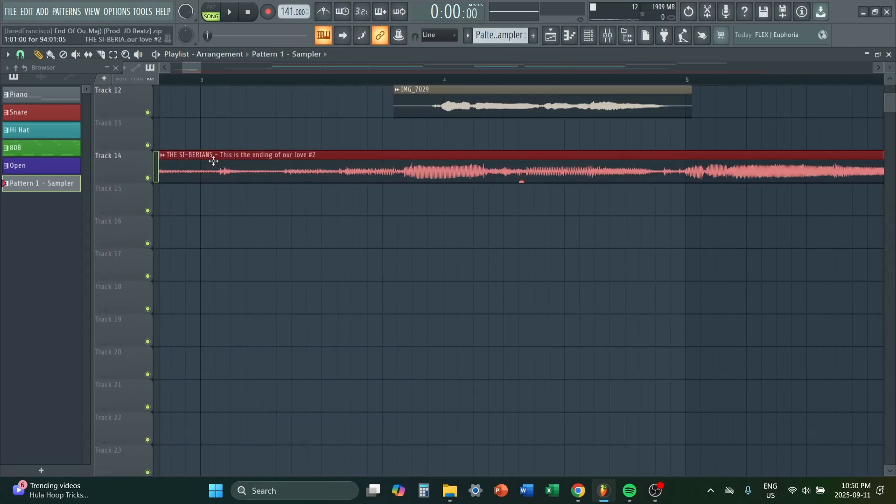
scroll(369, 151, "up", 1)
scroll(259, 170, "down", 2)
Switch to Chrome and look through the YouTube watch history for old soul and funk songs to sample.
scroll(153, 167, "up", 4)
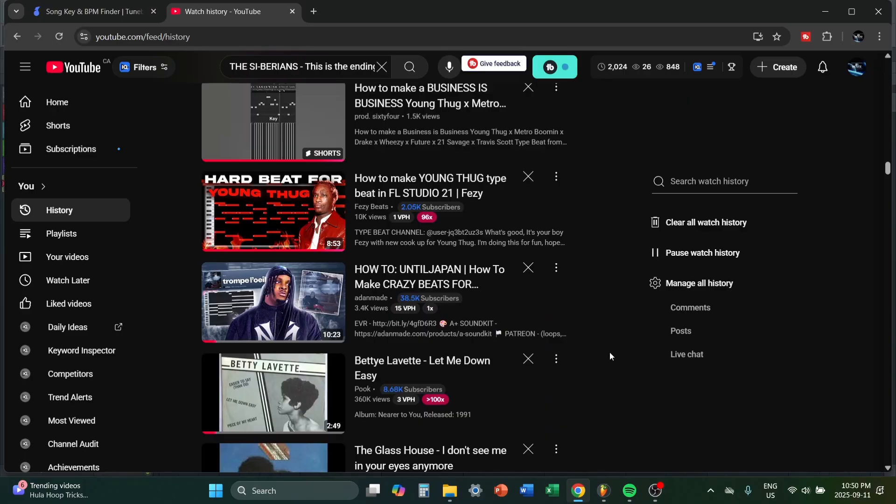
scroll(610, 348, "up", 1)
scroll(570, 256, "up", 1)
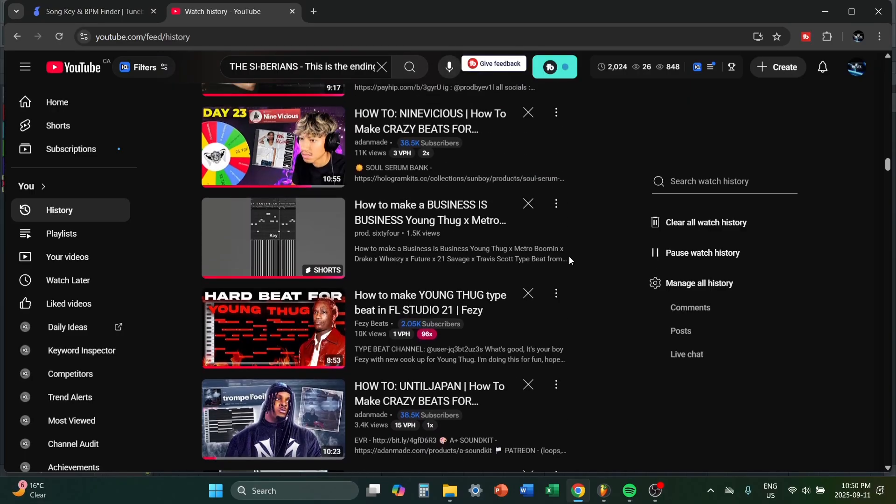
scroll(568, 256, "down", 1)
scroll(568, 257, "down", 5)
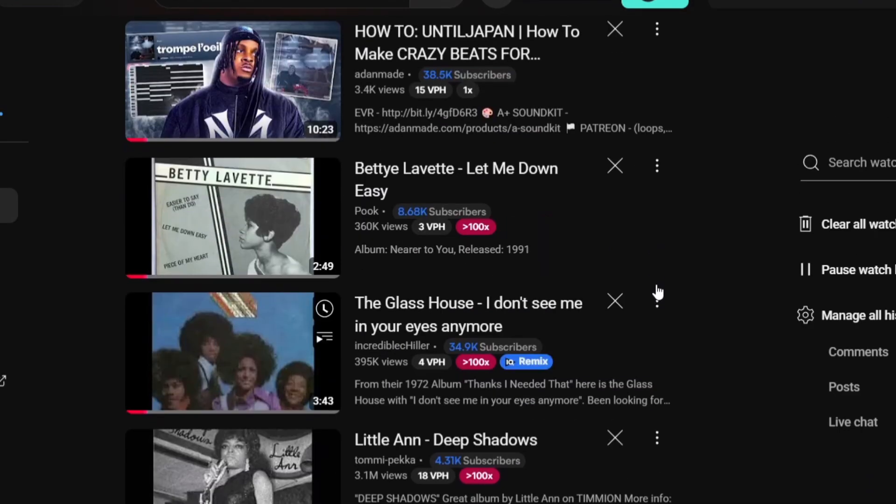
scroll(659, 291, "down", 15)
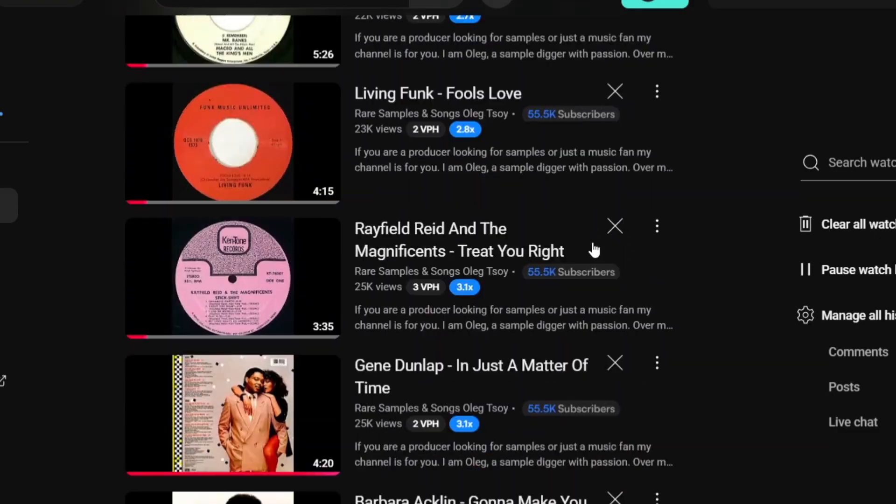
scroll(594, 251, "down", 12)
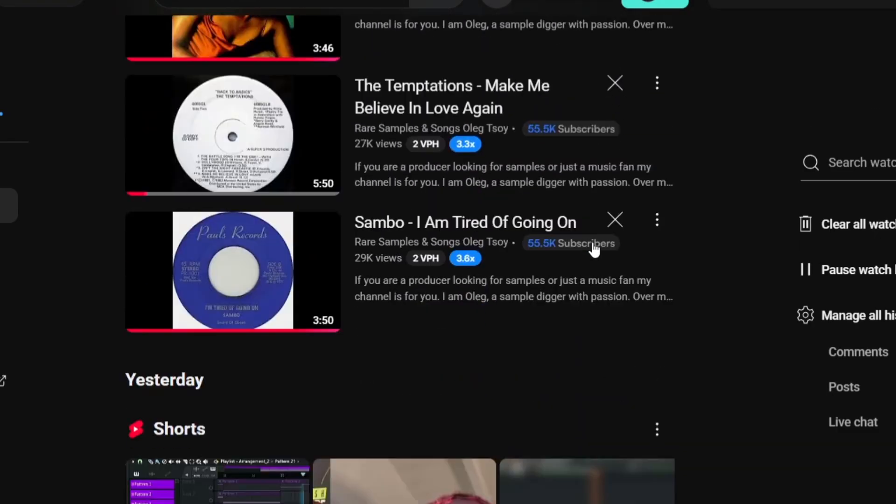
scroll(594, 251, "down", 15)
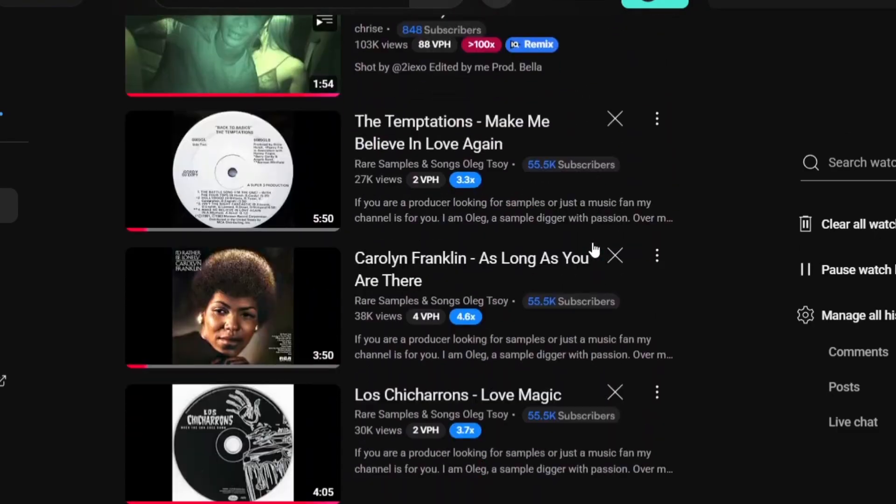
scroll(595, 250, "down", 15)
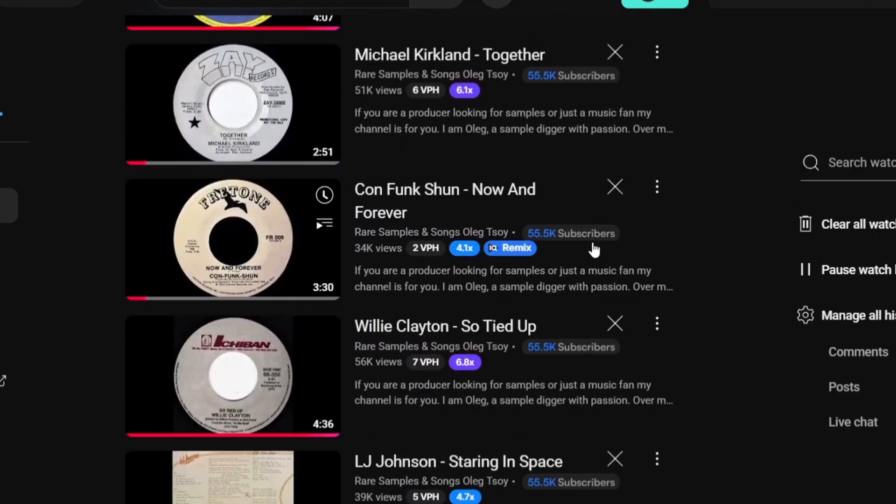
scroll(594, 251, "down", 10)
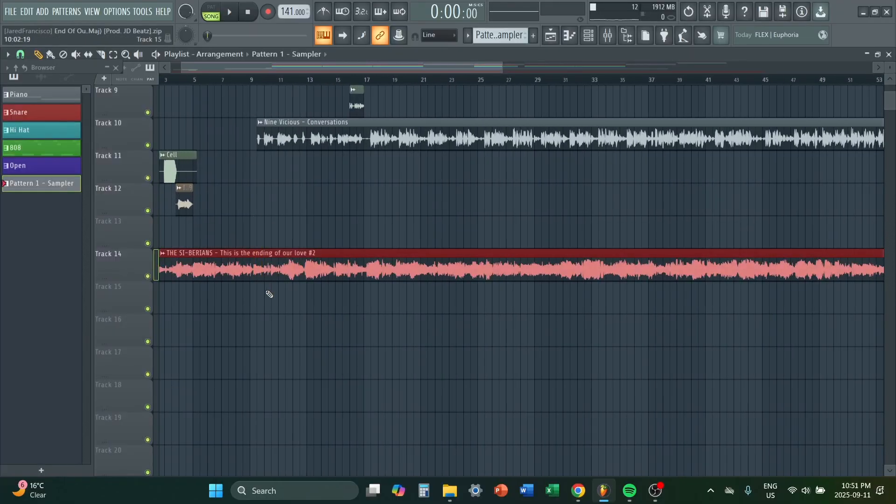
Solo Track 14, which holds the full original song clip.
scroll(269, 294, "up", 3)
right_click(147, 277)
scroll(403, 115, "down", 4)
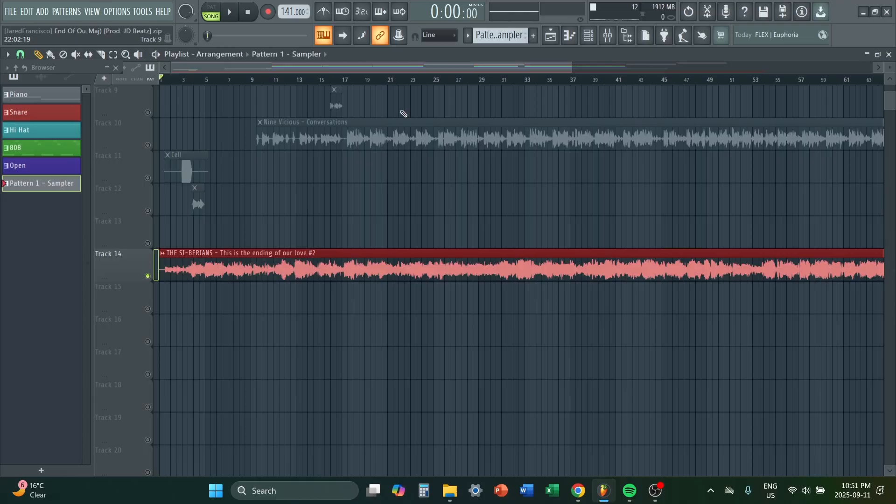
Play the original song on Track 14 from between bars 21 and 22 to hear the part used as the sample.
scroll(397, 233, "up", 3)
left_click_drag(395, 236, 407, 254)
scroll(411, 209, "down", 1)
scroll(410, 209, "up", 4)
key("space")
key("space")
left_click(371, 80)
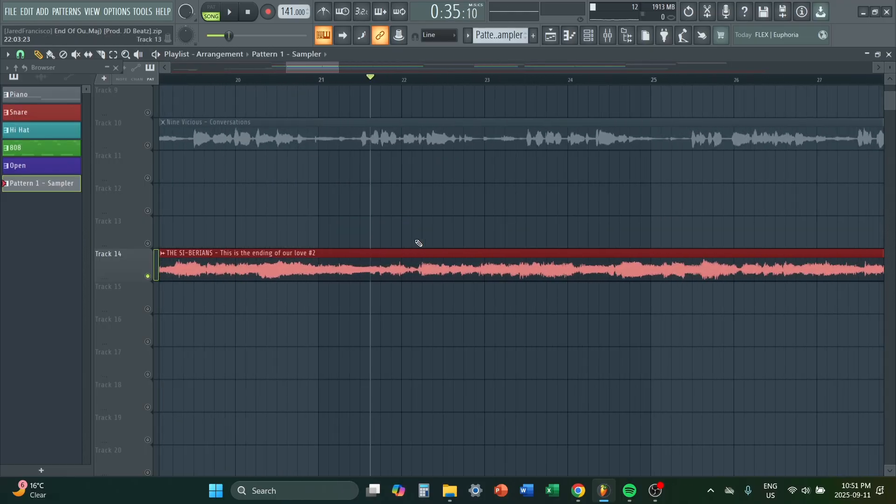
scroll(404, 238, "up", 1)
scroll(449, 310, "down", 3)
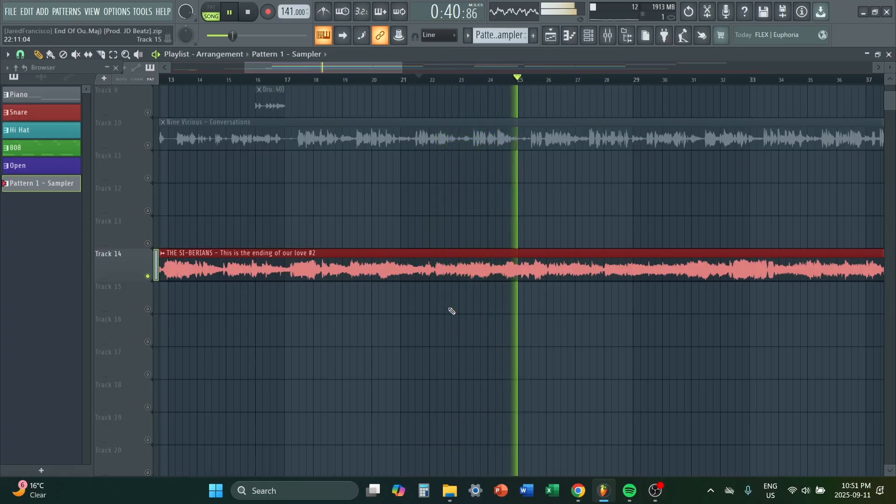
key("space")
Solo Track 2 and examine its chopped sample clips from bar 17 onward.
scroll(490, 273, "up", 1)
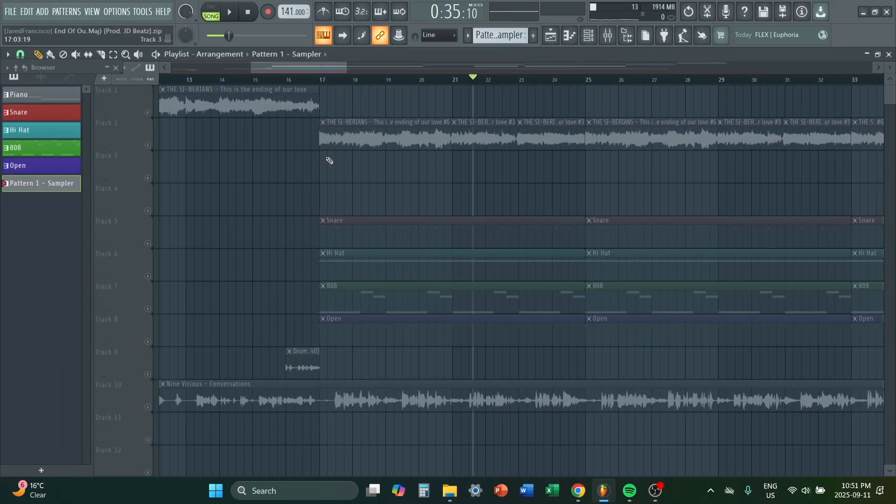
scroll(329, 161, "up", 3)
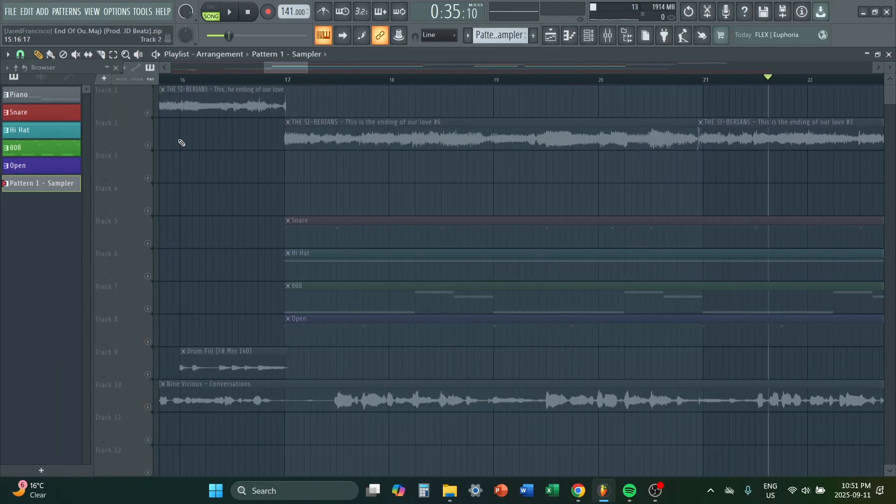
left_click(147, 146)
scroll(290, 100, "down", 3)
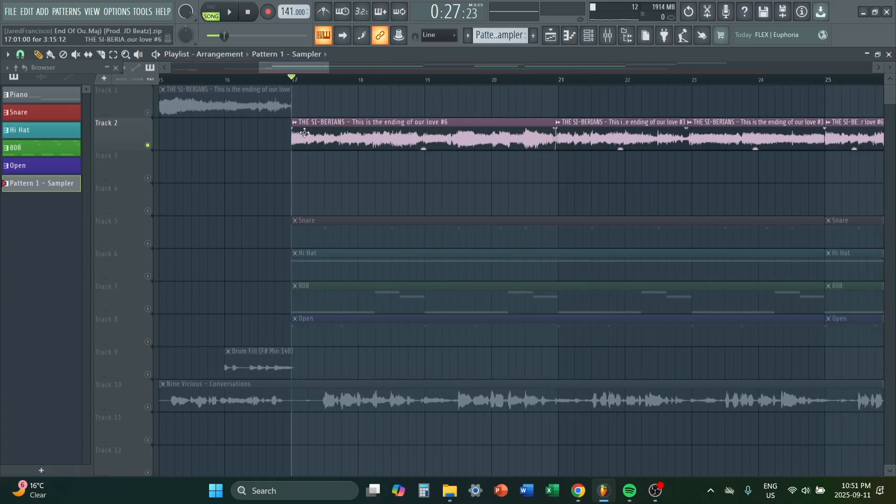
left_click_drag(245, 126, 716, 148)
scroll(336, 171, "up", 3)
left_click(464, 164, "ctrl")
scroll(472, 186, "down", 5)
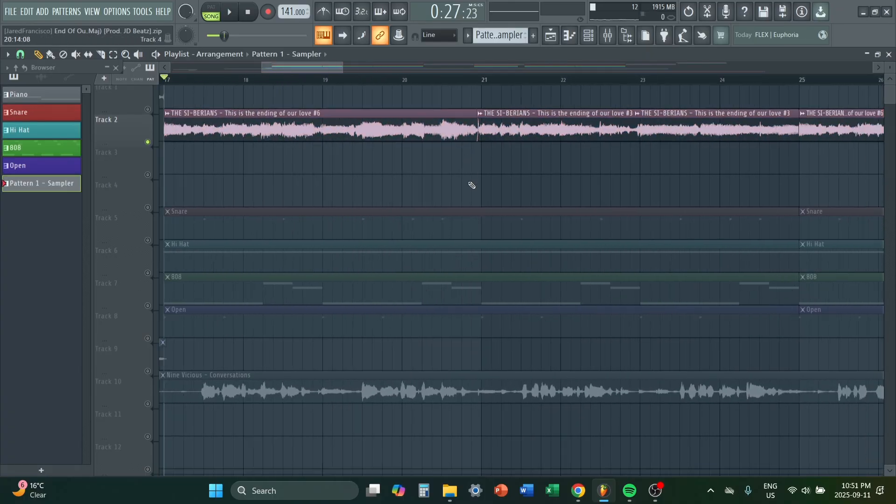
Delete the full original song clip from Track 14.
scroll(392, 192, "down", 3)
scroll(406, 177, "up", 3)
left_click_drag(414, 172, 419, 240)
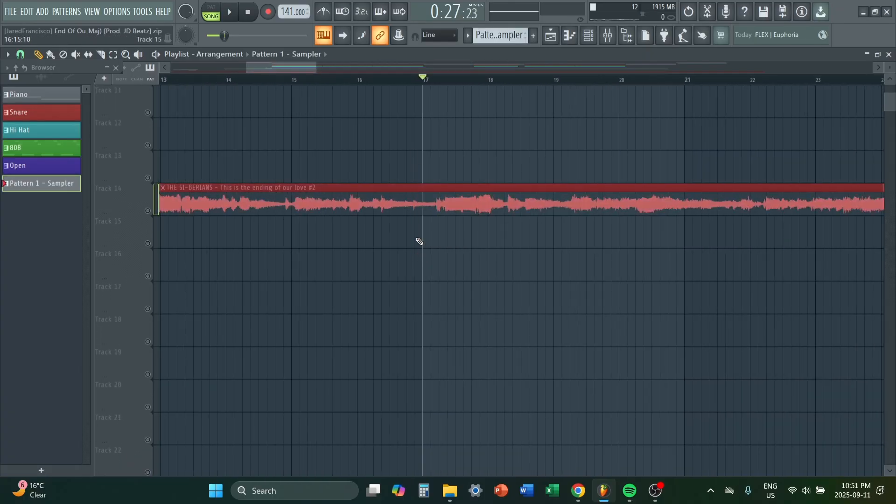
scroll(379, 149, "down", 3)
right_click(415, 205)
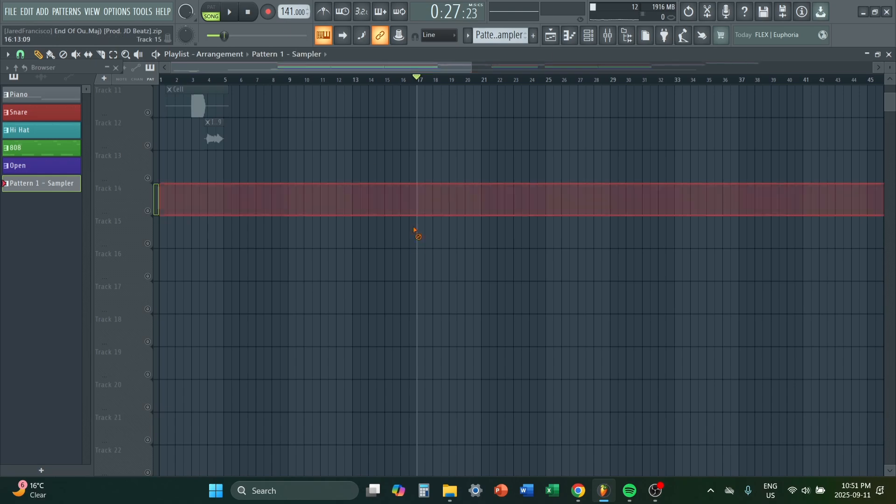
Place a copy of the "#6" sample clip on Track 3 at bar 17, extend it to bar 41, and enable the metronome.
scroll(435, 214, "up", 5)
scroll(484, 191, "up", 3)
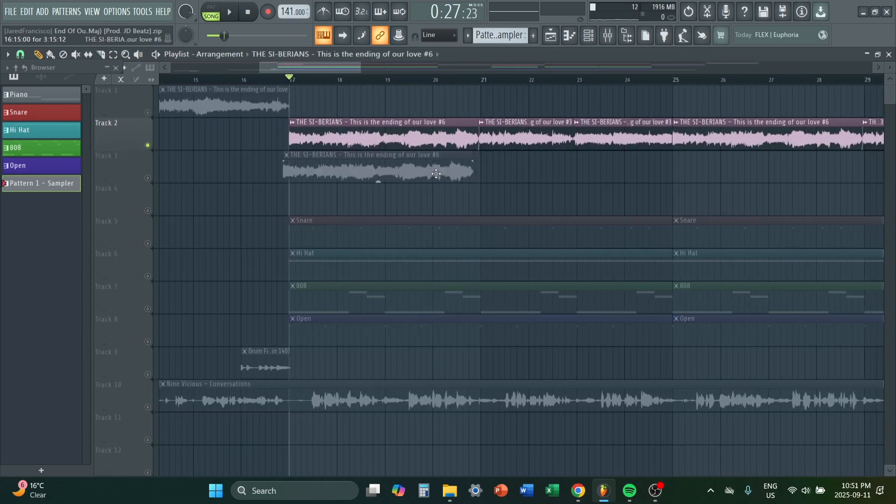
left_click(325, 17)
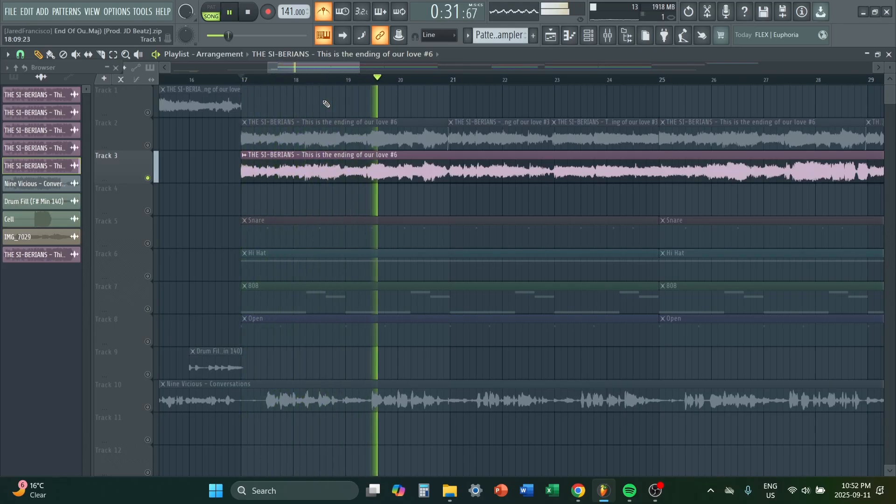
Play the soloed Track 3 sample against the metronome to check where its timing drifts.
key("space")
scroll(546, 134, "up", 3)
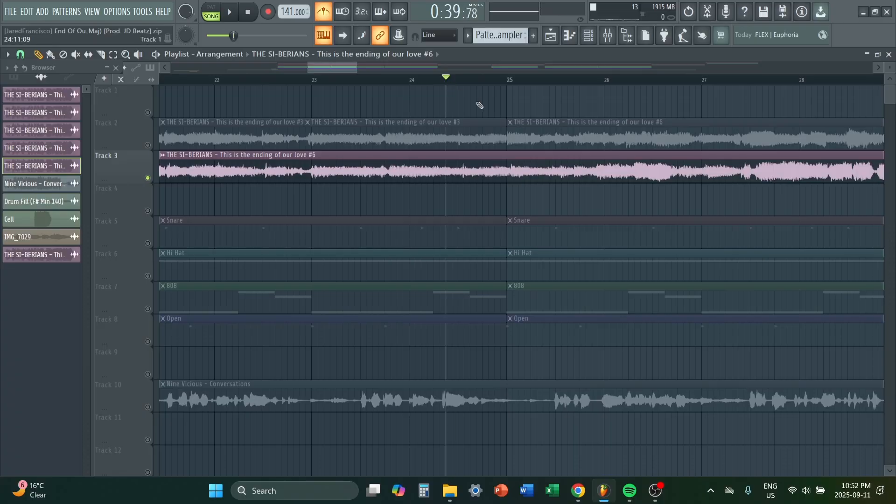
key("space")
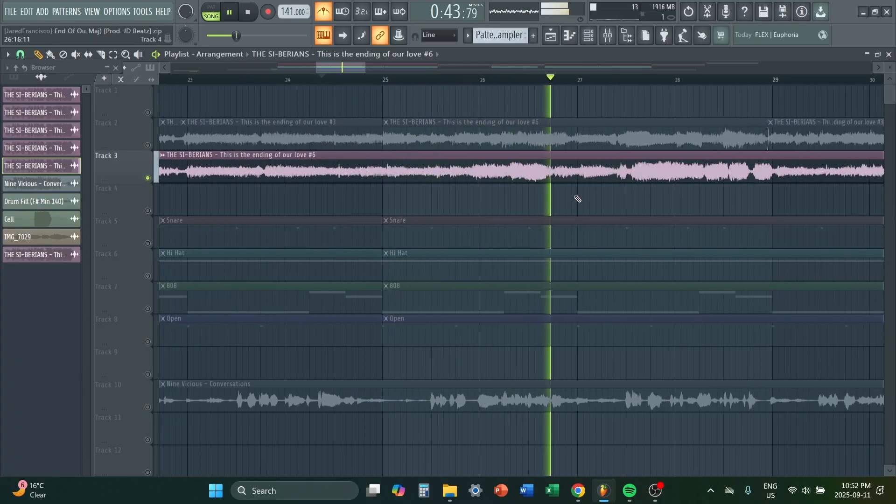
key("ctrl+space")
Slice the long sample clip on Track 3 just before bar 21.
scroll(578, 199, "down", 5)
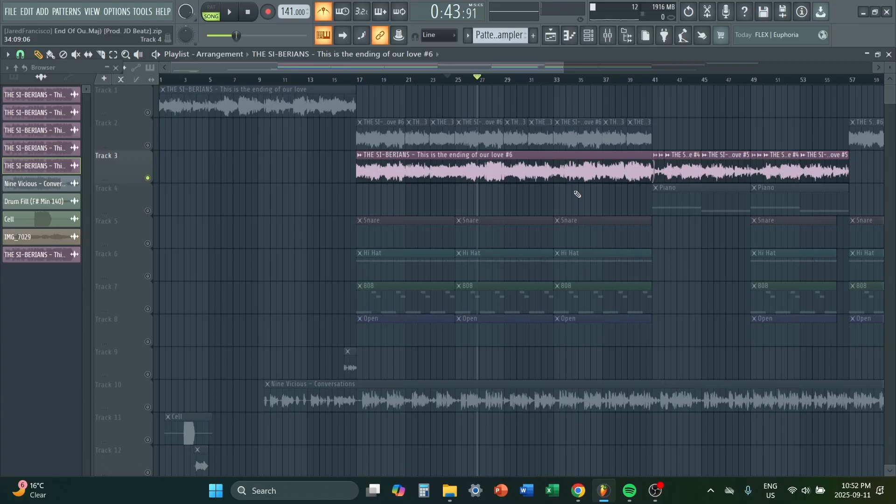
scroll(432, 190, "up", 8)
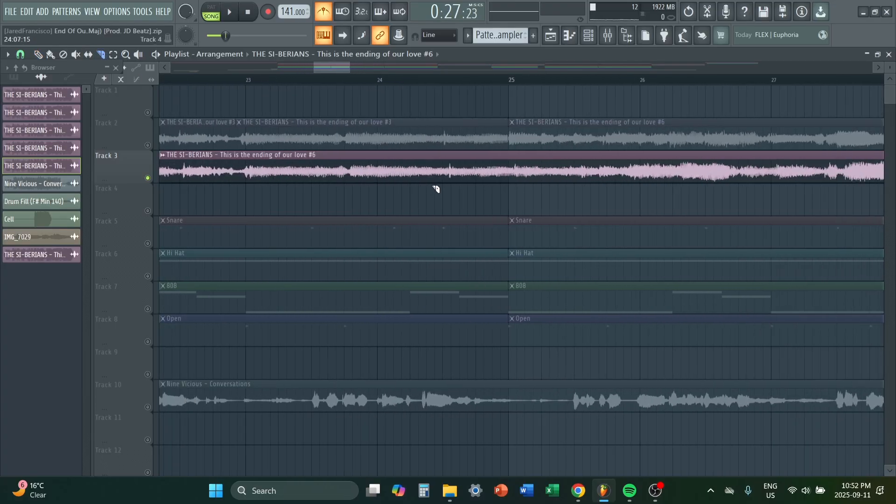
scroll(436, 189, "down", 2)
scroll(231, 198, "up", 7)
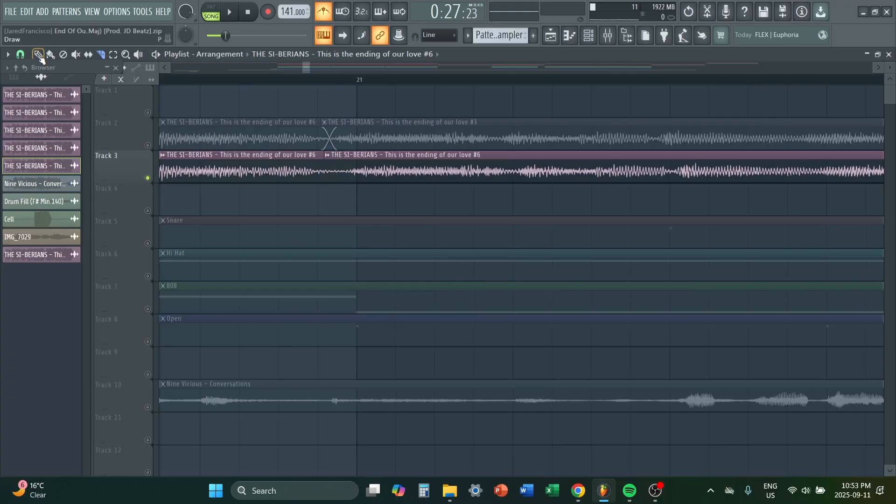
Shift the second Track 3 slice earlier to about 20:15:15, overlapping the end of the first slice and lining up with the beat.
left_click_drag(359, 170, 340, 181)
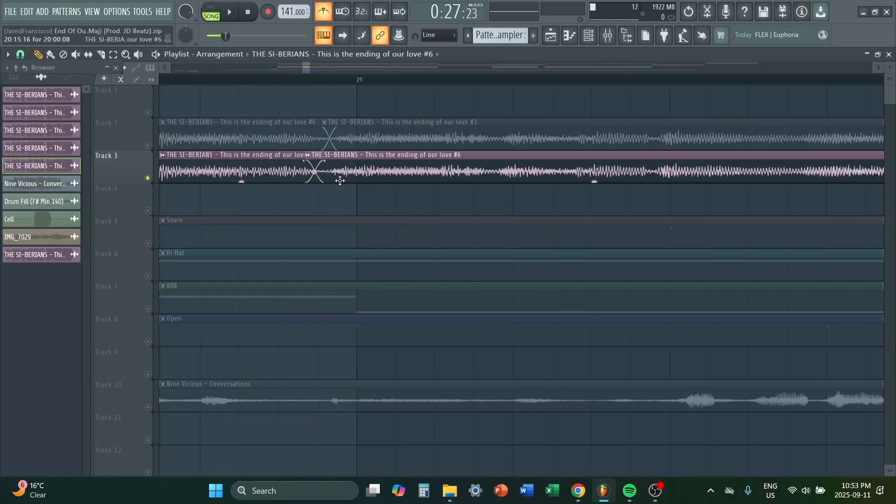
scroll(345, 181, "down", 4)
scroll(576, 180, "up", 5)
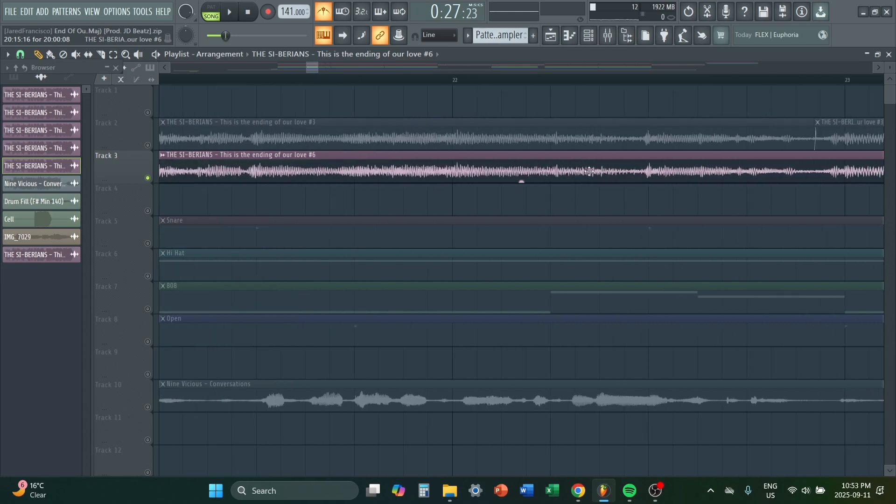
left_click(566, 173, "ctrl")
left_click_drag(535, 172, 604, 177)
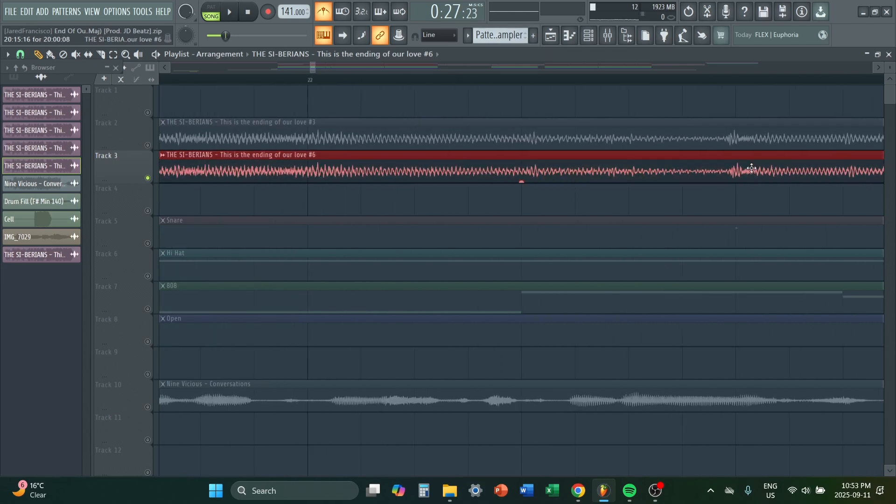
scroll(711, 181, "down", 4)
scroll(738, 195, "up", 3)
left_click_drag(735, 192, 723, 176)
left_click_drag(688, 152, 601, 181)
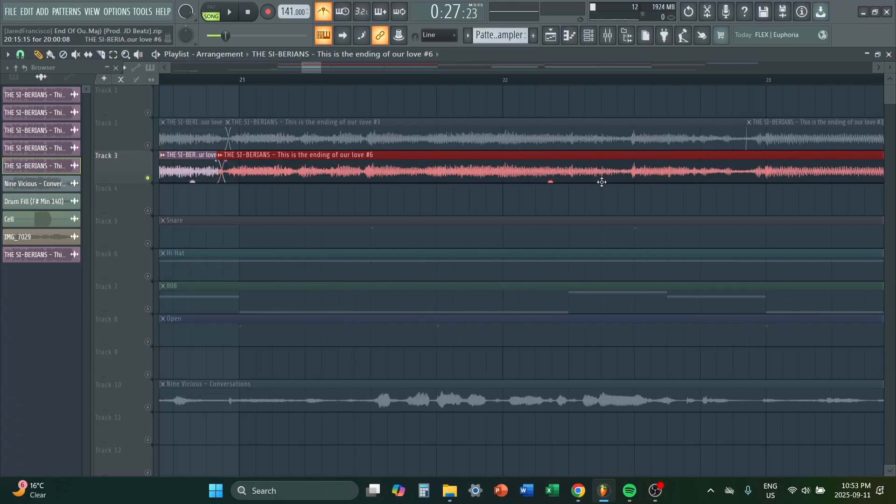
Play Track 3 across the cut at bar 21 with the metronome and inspect the waveform around bar 23.
scroll(600, 180, "down", 3)
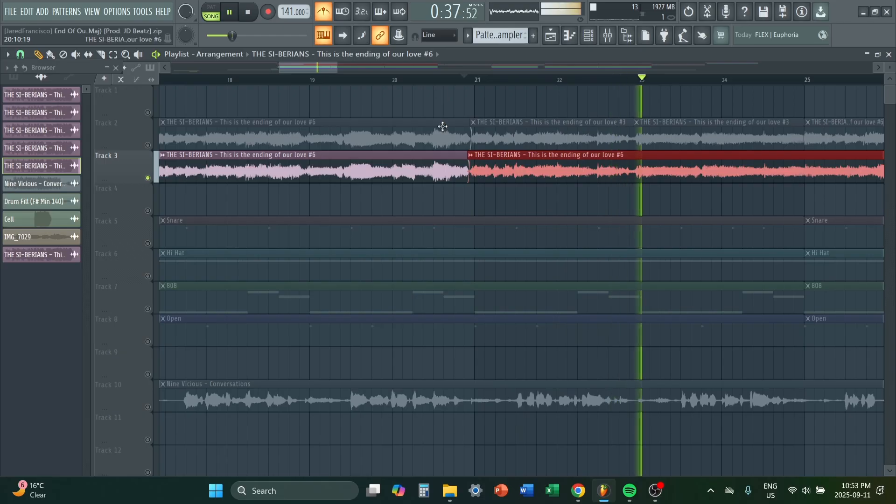
scroll(747, 202, "up", 4)
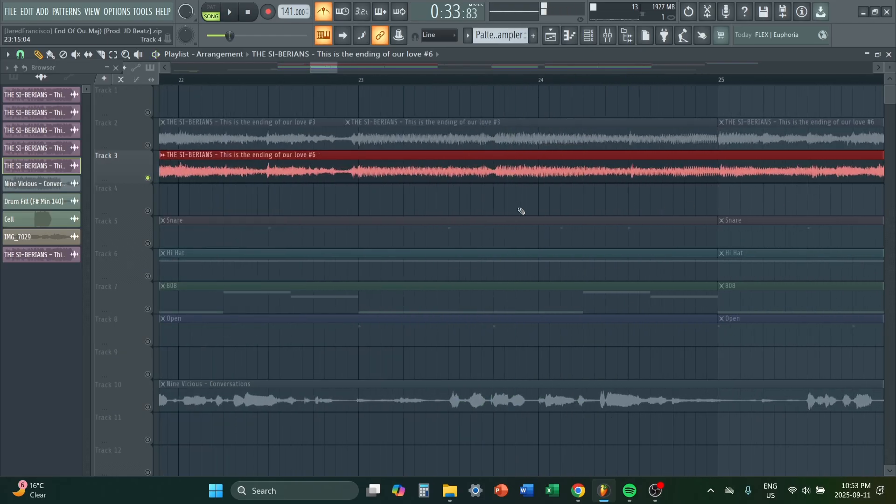
scroll(542, 197, "up", 2)
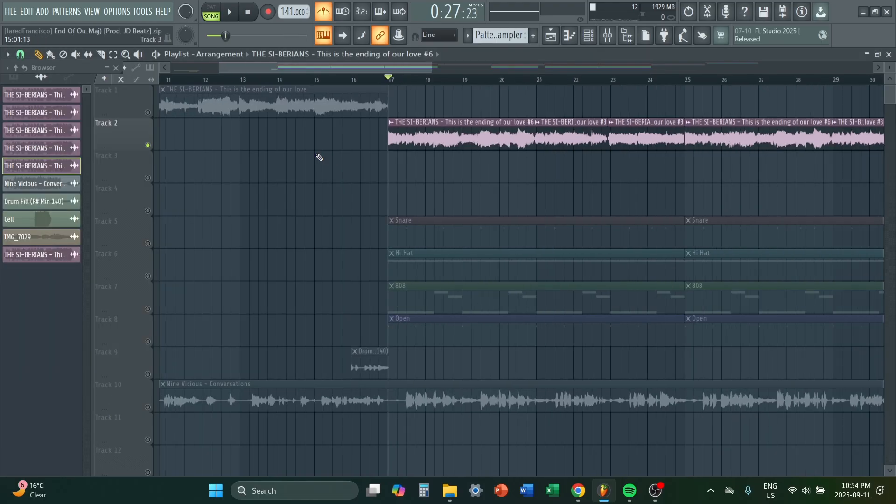
Play the soloed chopped sample on Track 2 from bar 17 to hear the finished chops.
scroll(320, 157, "down", 3)
scroll(478, 163, "up", 3)
scroll(420, 168, "down", 3)
scroll(352, 169, "up", 3)
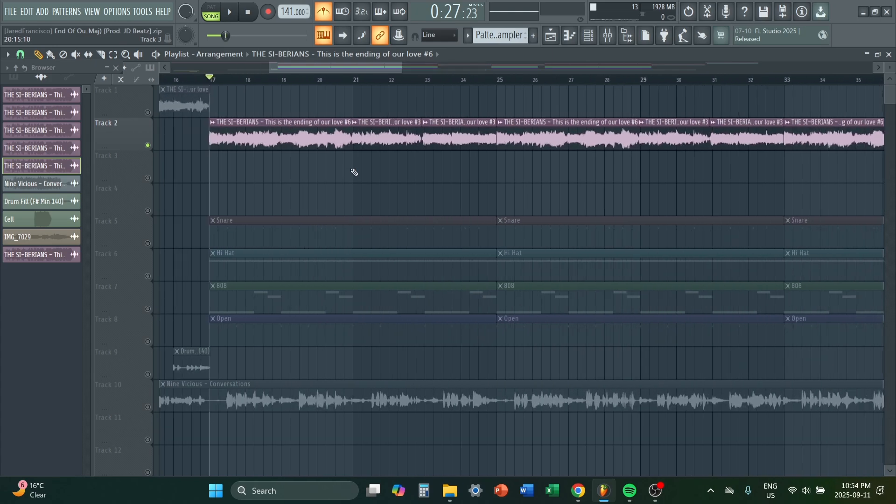
key("space")
scroll(345, 69, "up", 2)
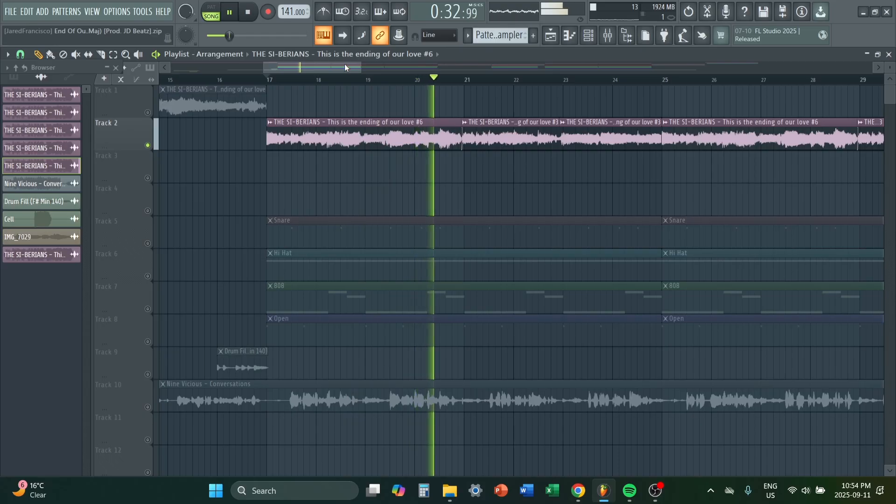
key("space")
Open the mixer at Insert 5 to view its effects chain.
scroll(344, 69, "down", 1)
left_click_drag(238, 134, 293, 127)
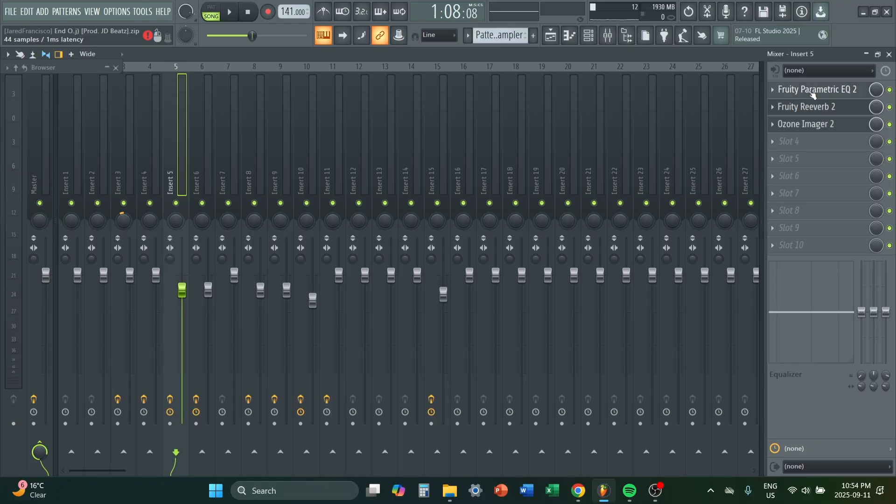
Inspect the Parametric EQ 2, Reeverb 2 and Ozone Imager 2 settings on Insert 5, and return to the playlist.
left_click(803, 89)
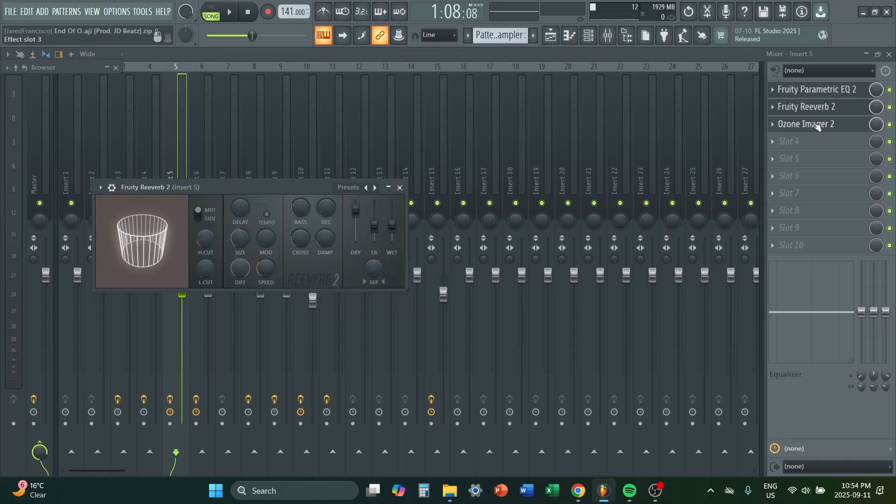
left_click(817, 125)
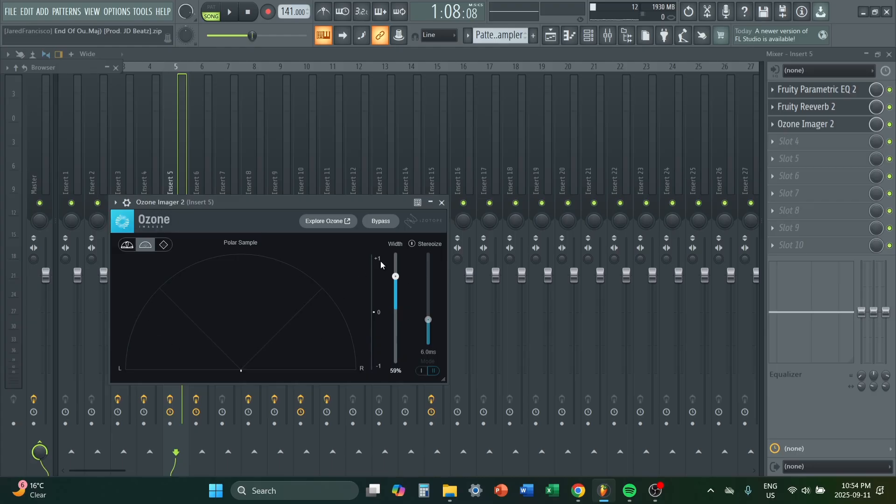
left_click(442, 202)
left_click(551, 35)
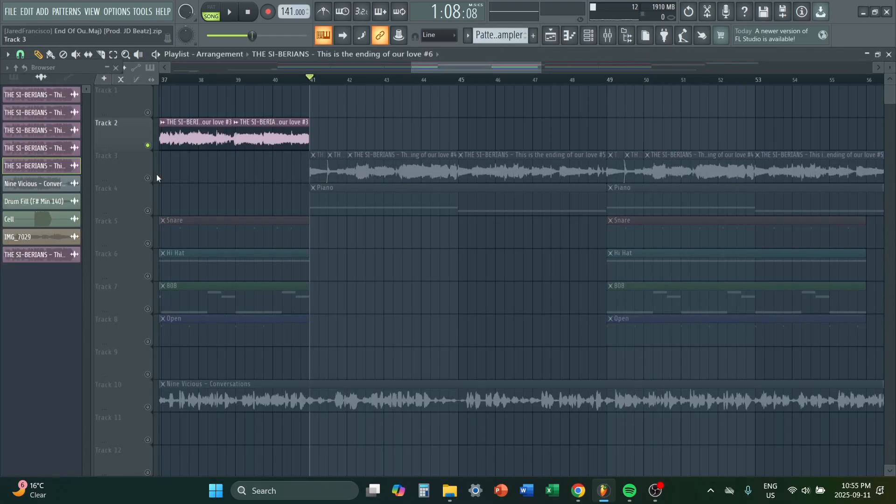
Examine the soloed Track 3 sample slices between bars 41 and 57.
scroll(320, 163, "down", 6)
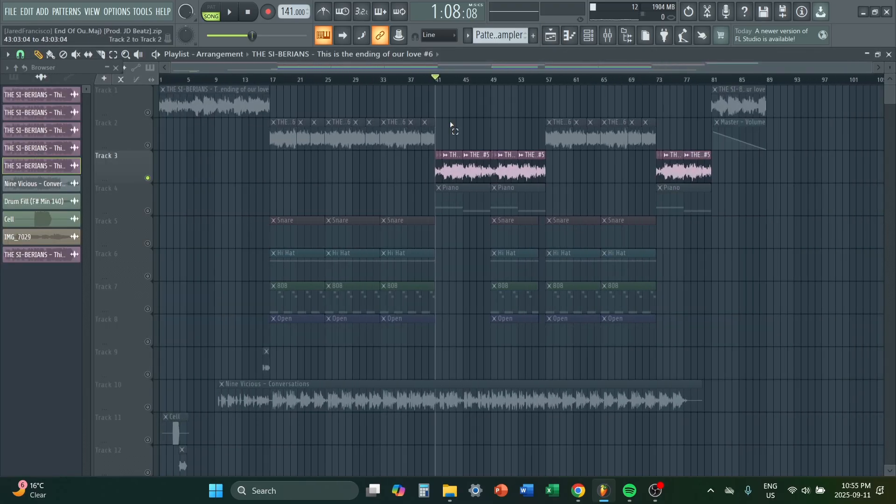
scroll(352, 164, "up", 4)
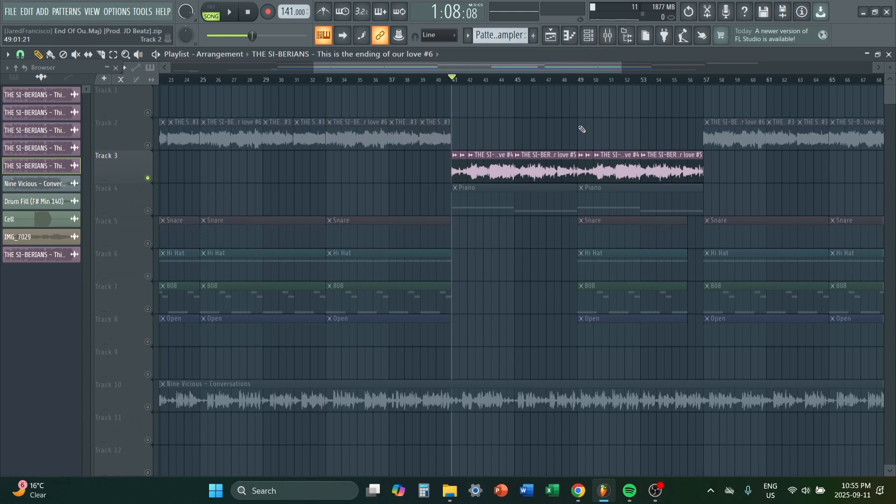
scroll(444, 186, "up", 4)
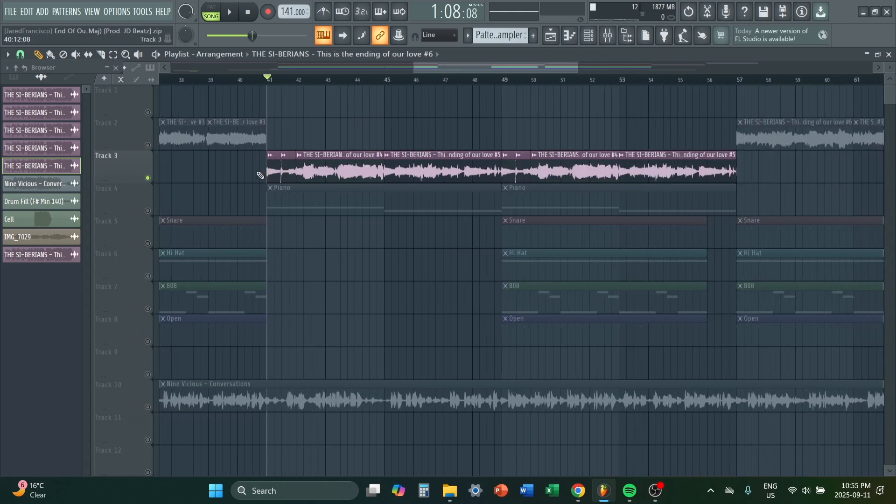
left_click_drag(257, 174, 671, 174)
scroll(261, 245, "up", 5)
left_click(328, 251, "ctrl")
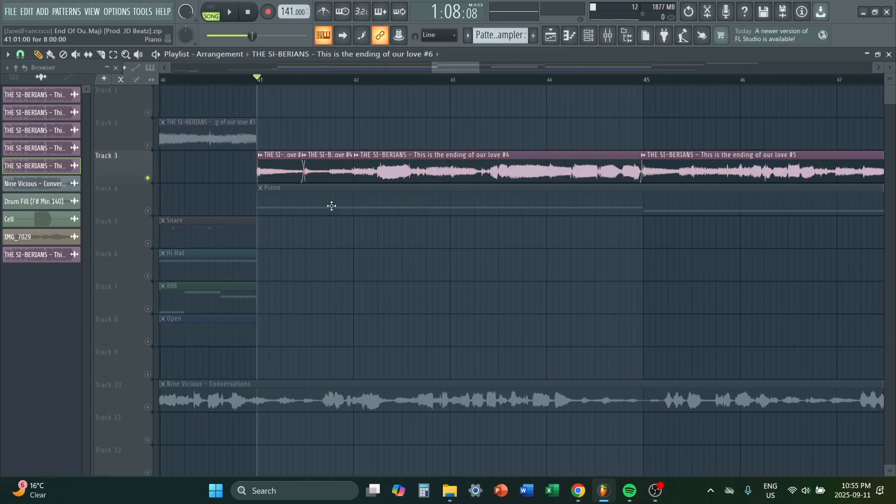
scroll(307, 182, "down", 2)
left_click_drag(284, 172, 404, 172)
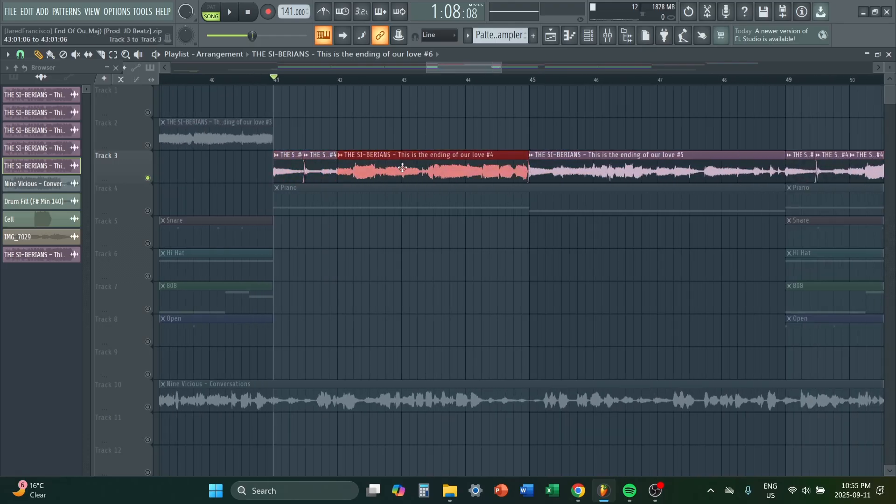
left_click(402, 237, "ctrl")
scroll(314, 166, "up", 4)
left_click(314, 166, "ctrl")
left_click(384, 245, "ctrl")
scroll(385, 245, "down", 6)
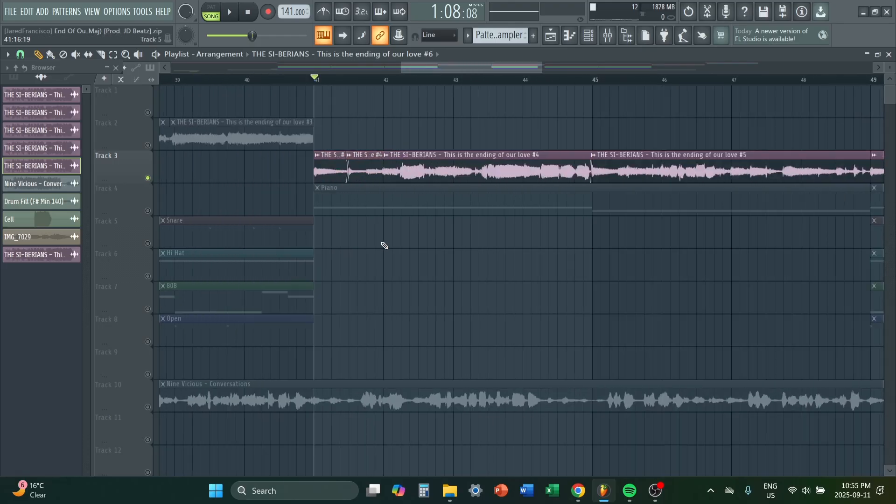
Play the soloed Track 3 chops from bar 41 until shortly before bar 49.
scroll(472, 233, "up", 2)
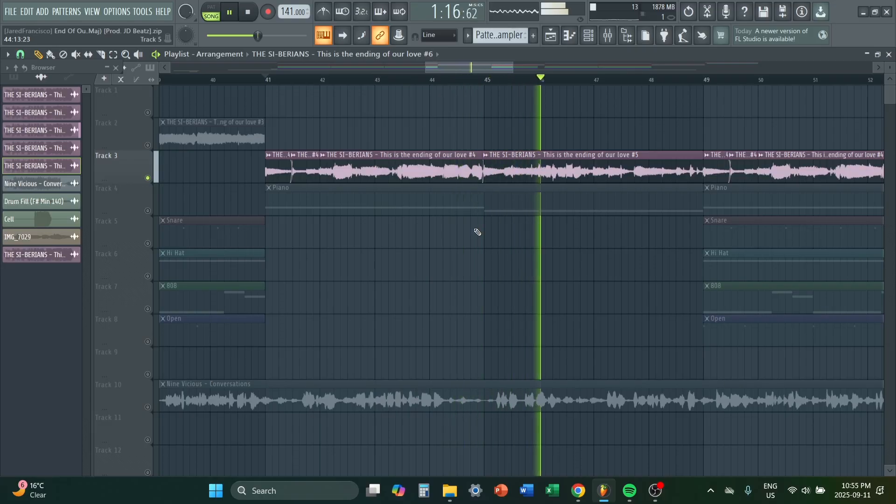
scroll(478, 232, "down", 3)
scroll(614, 257, "up", 3)
scroll(537, 260, "up", 3)
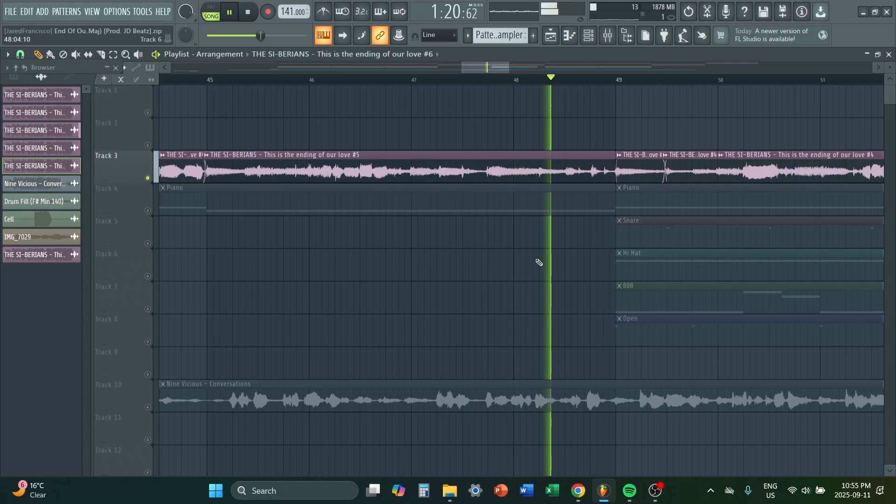
key("space")
Highlight the two longer Track 3 slices between bars 42 and 49, and clear the selection.
scroll(538, 245, "down", 4)
left_click(515, 159, "ctrl")
left_click_drag(514, 160, 365, 140)
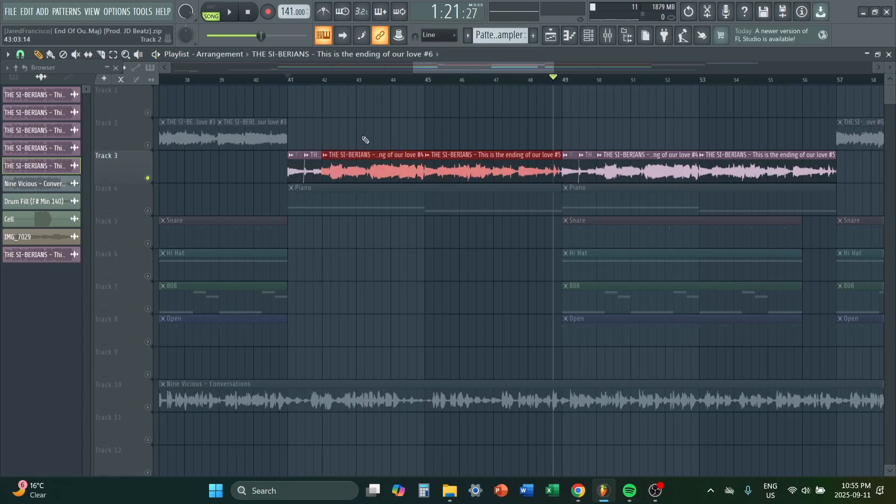
left_click_drag(307, 136, 329, 159)
left_click(455, 106, "ctrl")
Solo Track 4 and open its Piano pattern in the piano roll.
left_click(225, 219, "ctrl")
left_click_drag(1, 241, 683, 239)
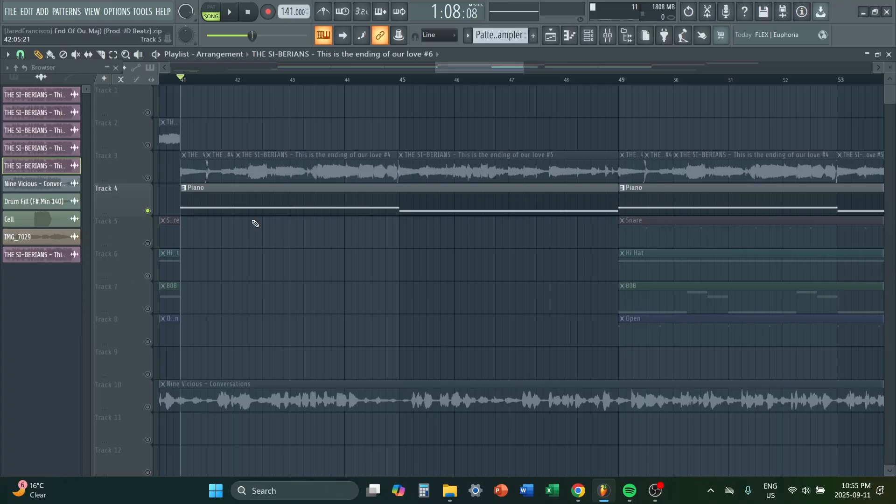
scroll(254, 221, "down", 3)
double_click(280, 193)
scroll(310, 174, "down", 1)
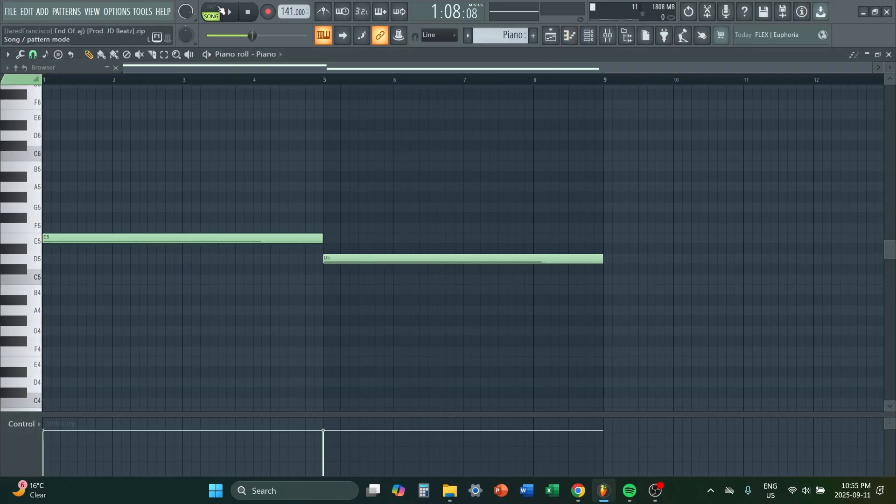
Return to the playlist and compare the Track 4 Piano clips with the Track 3 slices from bar 41.
left_click(552, 37)
scroll(313, 164, "up", 2)
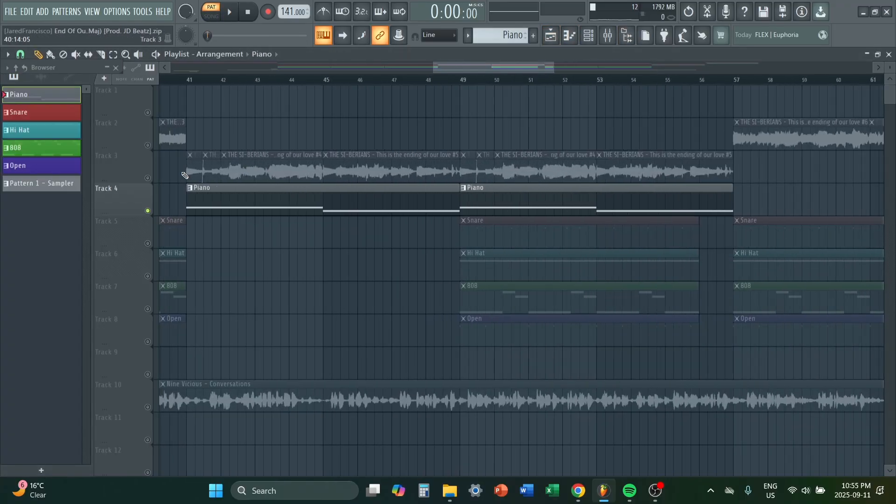
scroll(182, 174, "up", 3)
left_click_drag(181, 173, 621, 172)
left_click(625, 169)
Reopen the Piano pattern and play its sustained E5 and D5 notes on their own.
double_click(524, 203)
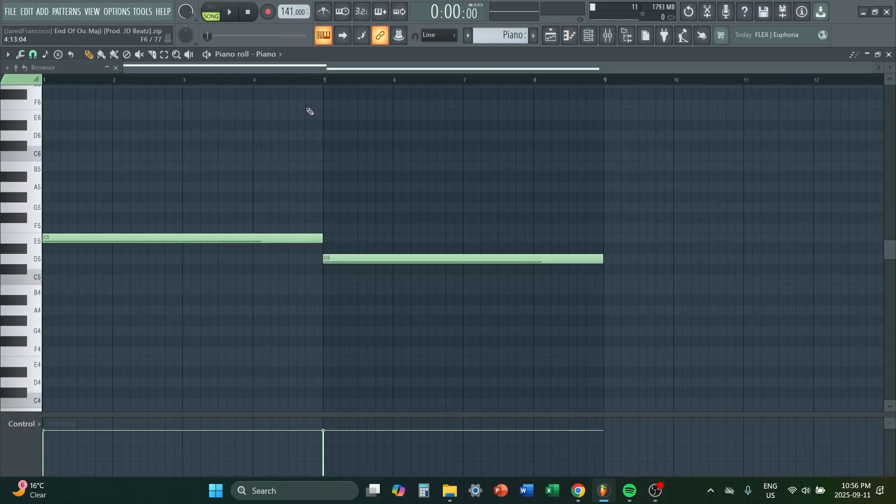
key("space")
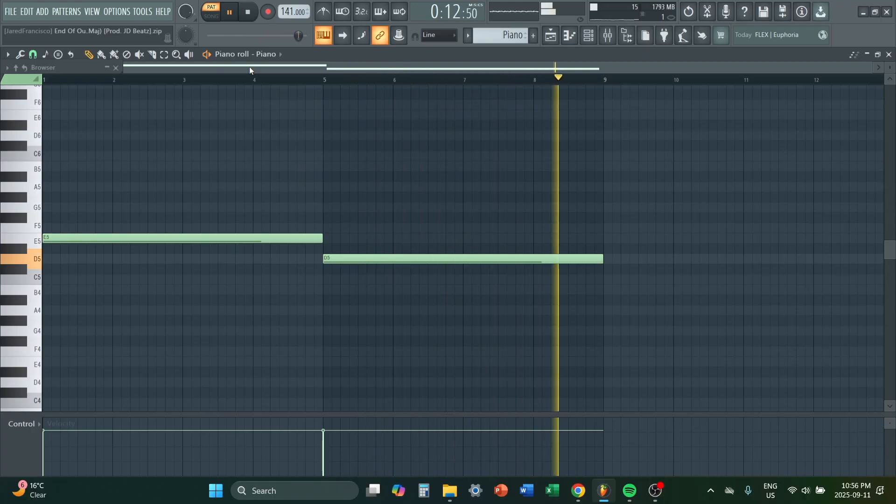
key("space")
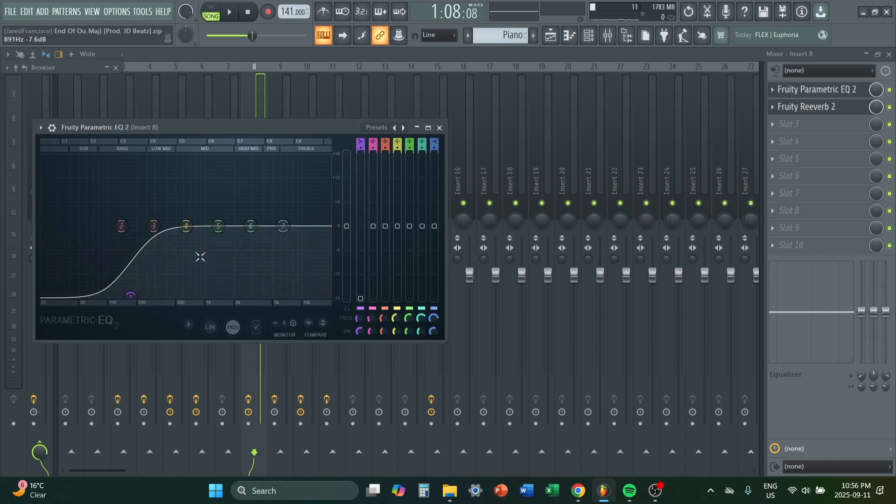
Inspect the Parametric EQ 2 and Reeverb 2 on Insert 8, and go back to the playlist.
left_click(823, 121)
left_click(829, 112)
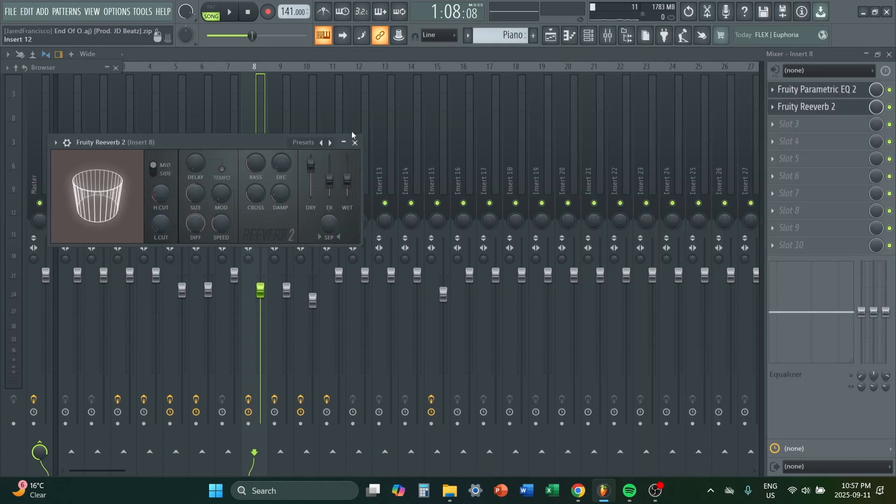
left_click(356, 142)
key("F5")
Play the Track 3 chops together with the Track 4 piano from bar 41.
scroll(357, 140, "up", 2)
scroll(367, 158, "down", 3)
scroll(458, 243, "up", 1)
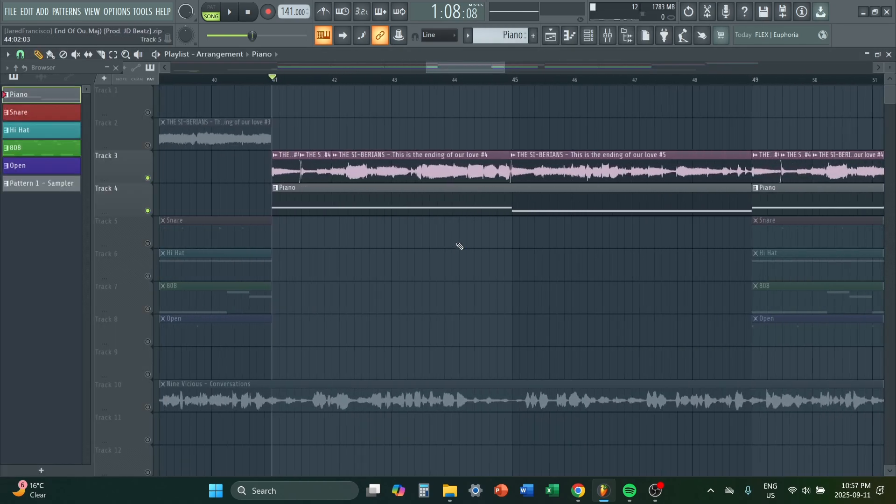
scroll(508, 219, "down", 3)
scroll(507, 206, "up", 2)
key("space")
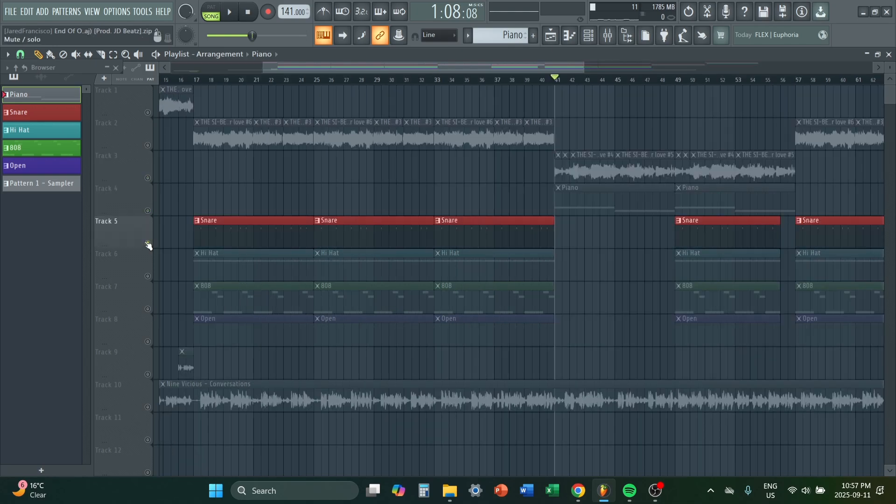
Enable the Hi Hat, 808 and Open tracks alongside the soloed Snare, and look over the drum clips from bar 17.
left_click(148, 276)
left_click(148, 309)
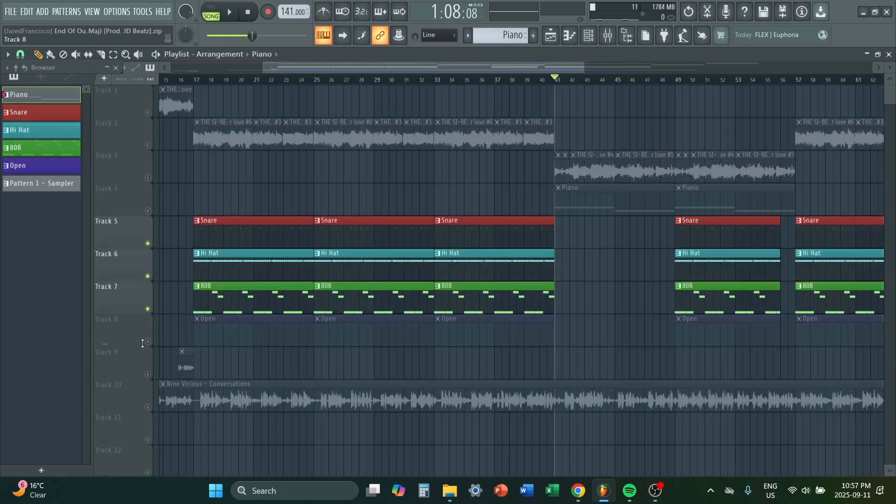
left_click(148, 341)
scroll(137, 299, "up", 2)
left_click_drag(268, 183, 354, 351)
left_click(351, 348, "ctrl")
scroll(344, 346, "down", 2)
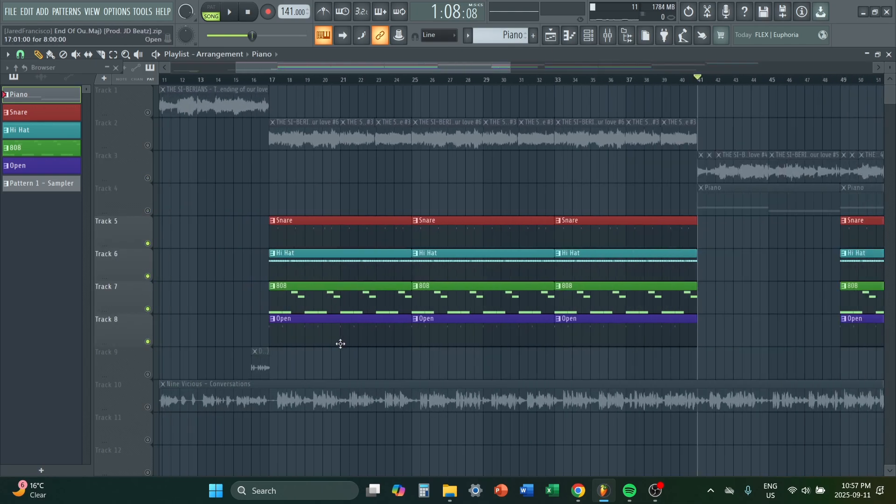
left_click_drag(326, 201, 364, 331)
Open the Snare and 808 patterns in the piano roll and play each one.
double_click(343, 222)
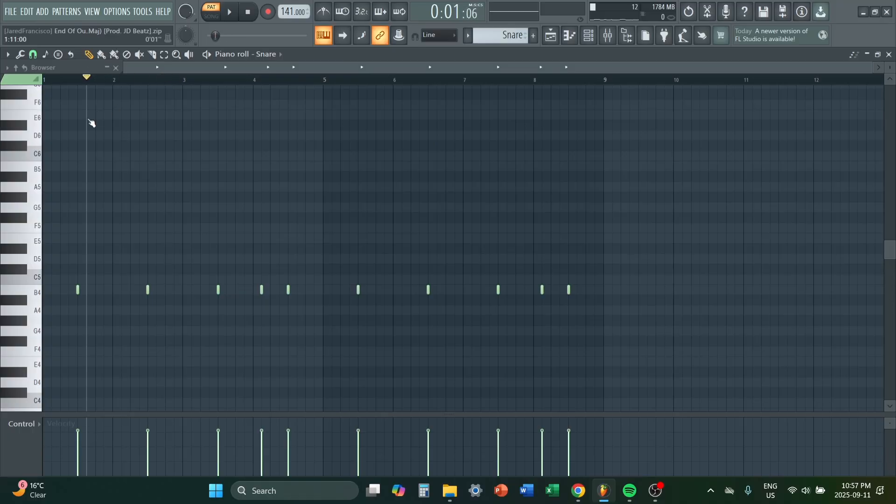
key("space")
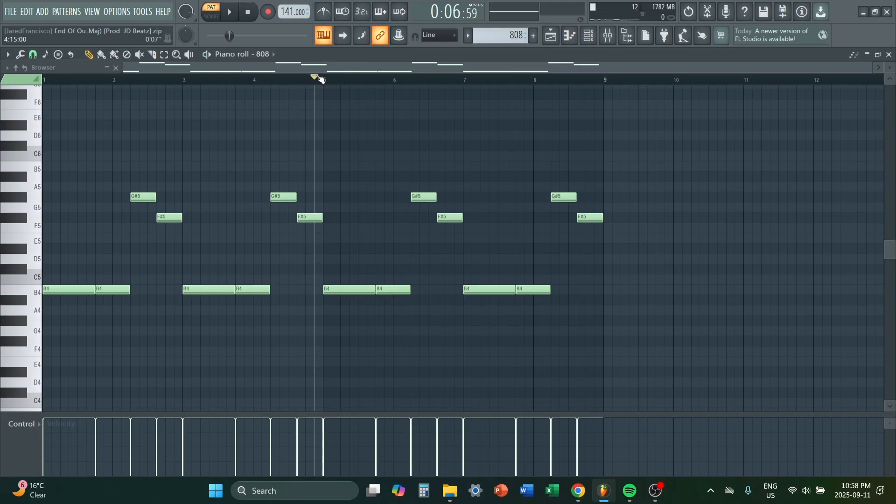
key("space")
key("space")
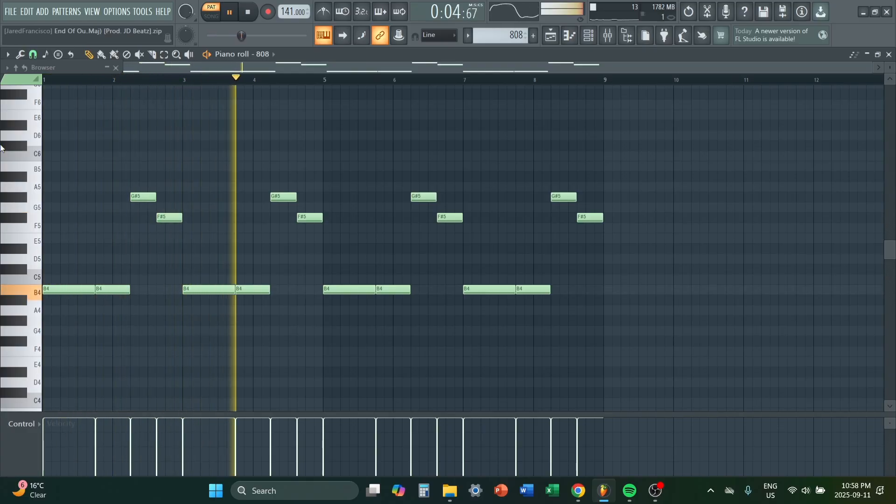
key("space")
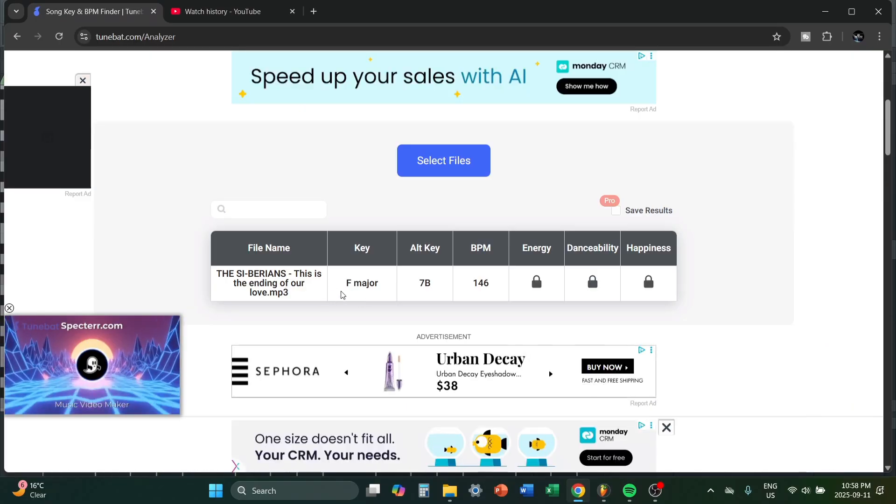
Check the sample's key on the Tunebat analyzer page, and examine the 808 notes in FL Studio's piano roll.
left_click(341, 295)
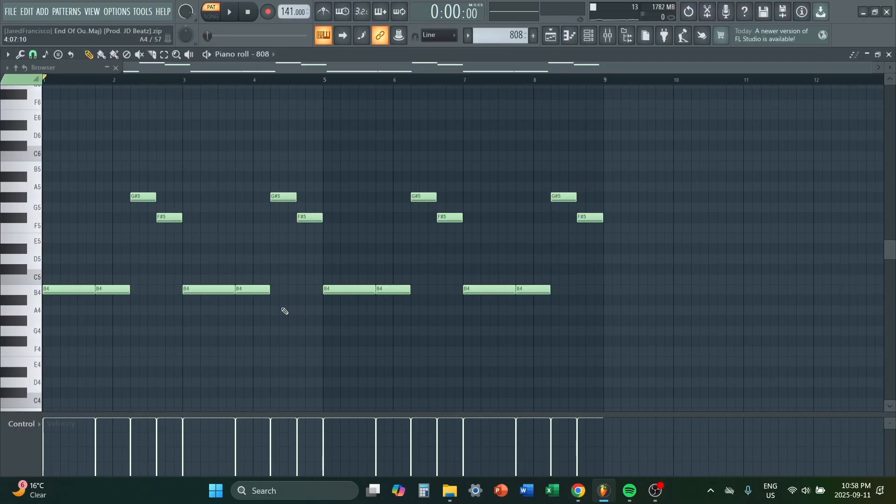
left_click_drag(631, 388, 84, 144)
left_click(86, 145, "ctrl")
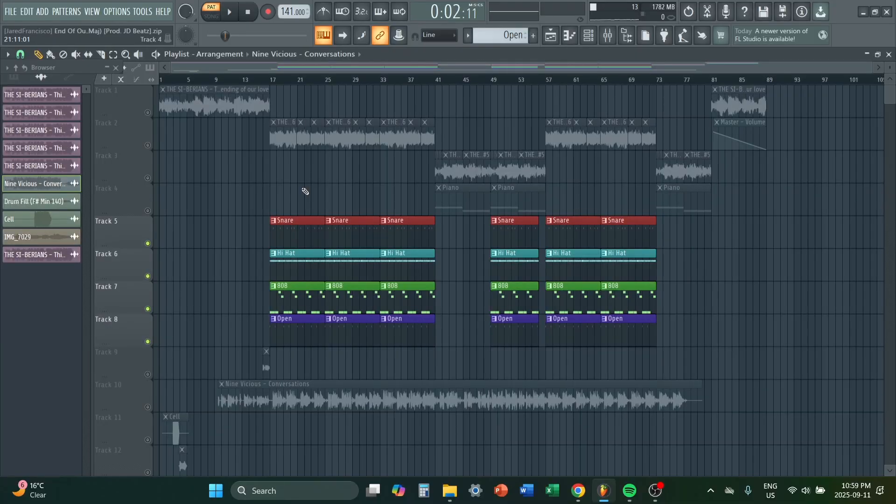
Solo the vocal on Track 10, and unsolo it so that all playlist tracks are active.
scroll(304, 192, "up", 5)
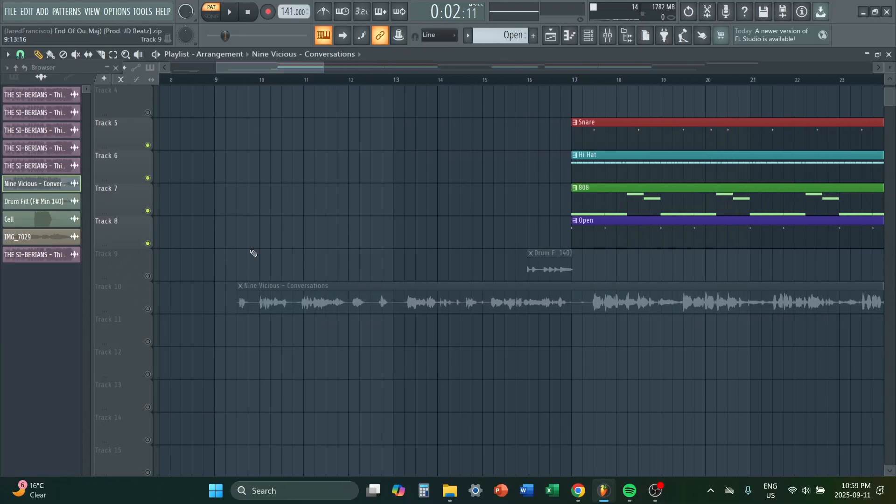
right_click(143, 313)
left_click(251, 249)
right_click(148, 309)
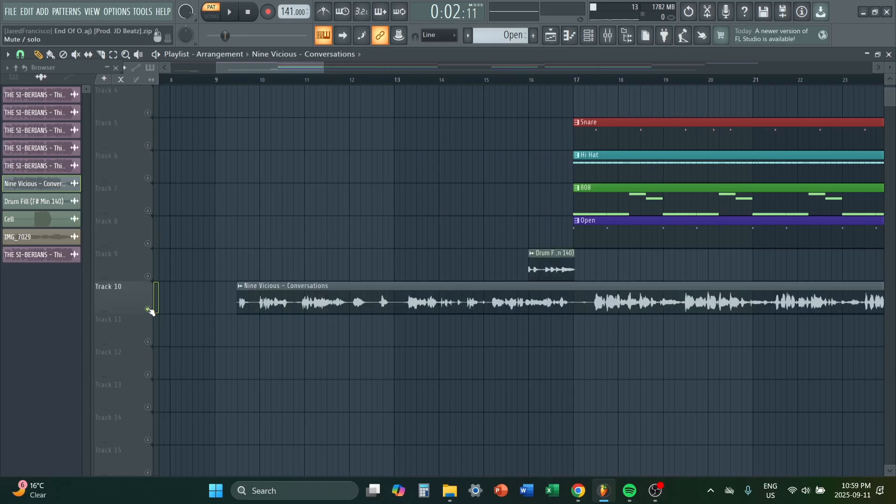
right_click(148, 309)
Select the Nine Vicious - Conversations clip on Track 10 and inspect its waveform before the drums at bar 17.
left_click_drag(263, 210, 321, 319)
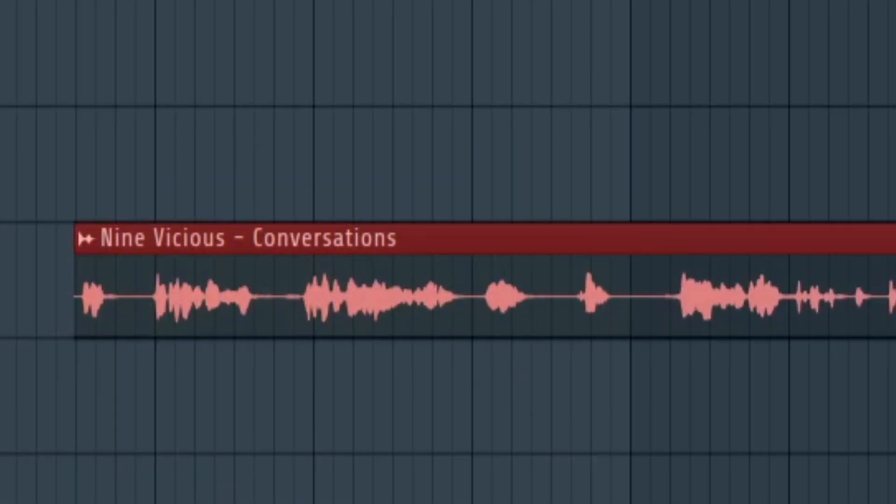
left_click_drag(1, 1, 542, 419)
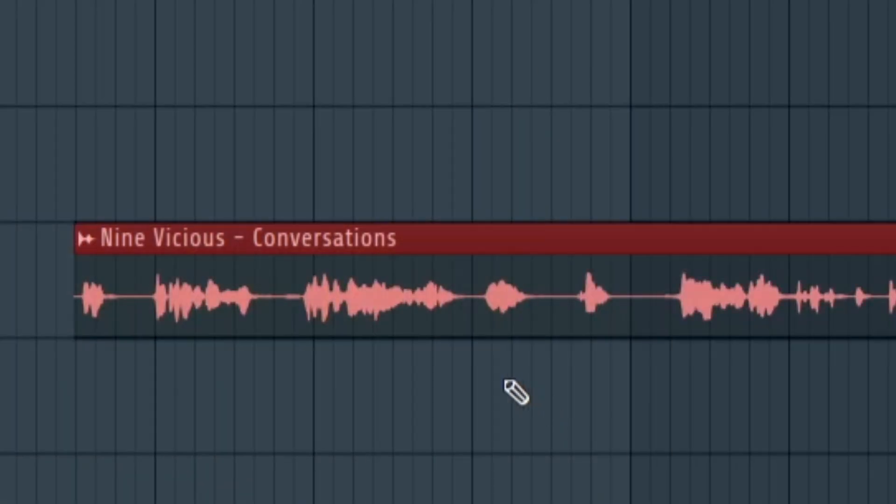
scroll(298, 252, "up", 3)
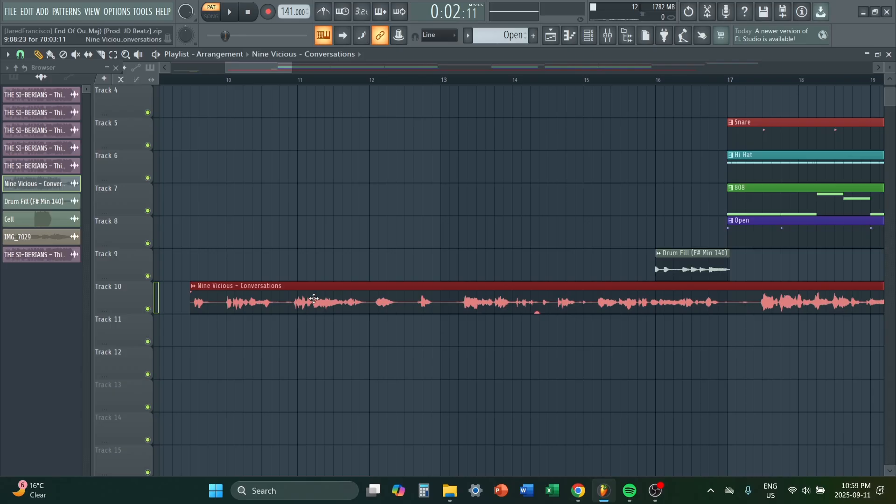
scroll(314, 299, "down", 4)
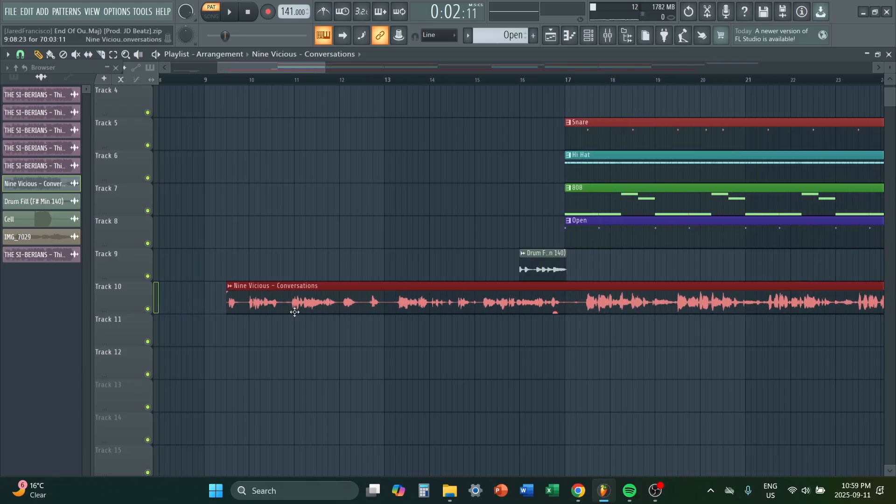
Switch playback to song mode and play the intro sample from the start of the arrangement.
scroll(337, 345, "down", 4)
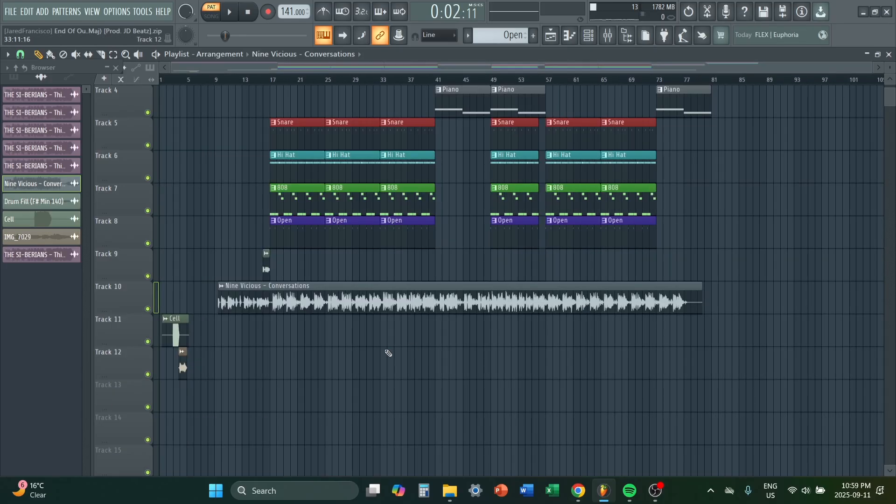
scroll(386, 354, "up", 3)
key("l")
scroll(146, 136, "up", 3)
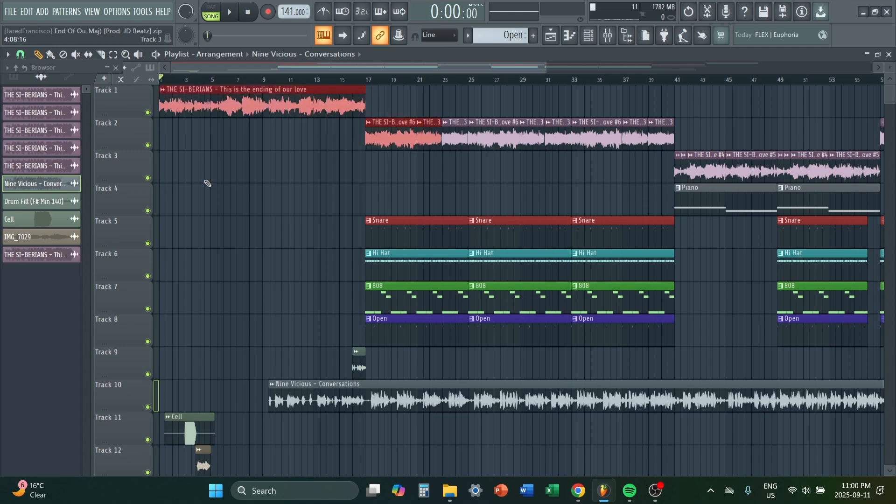
scroll(356, 360, "down", 3)
scroll(197, 207, "up", 2)
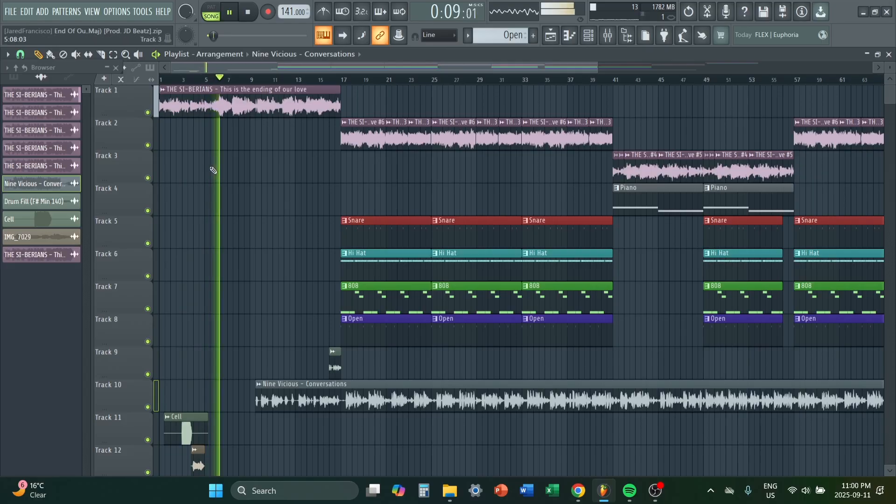
scroll(214, 164, "up", 4, "ctrl")
key("space")
scroll(214, 161, "down", 4, "ctrl")
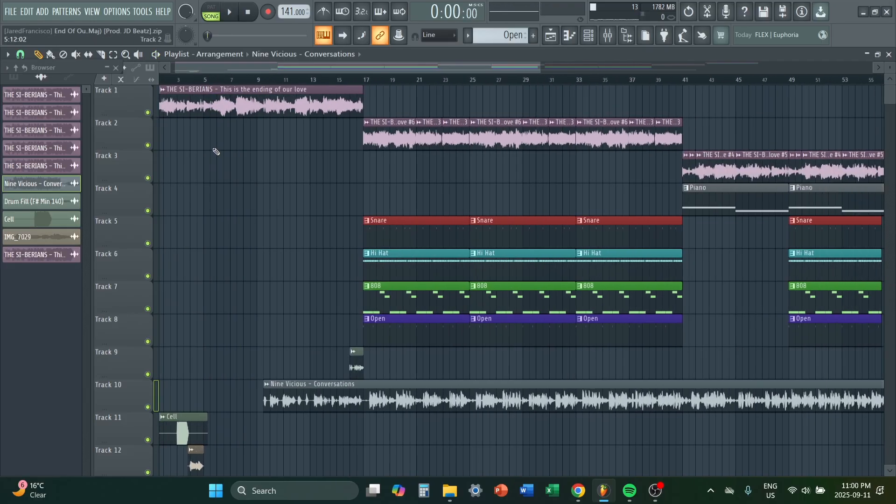
Point out the intro sample clip on Track 1 by selecting it, clear the selection, and set the playhead at bar 9.
scroll(214, 129, "up", 4, "ctrl")
left_click_drag(234, 162, 251, 92, "ctrl")
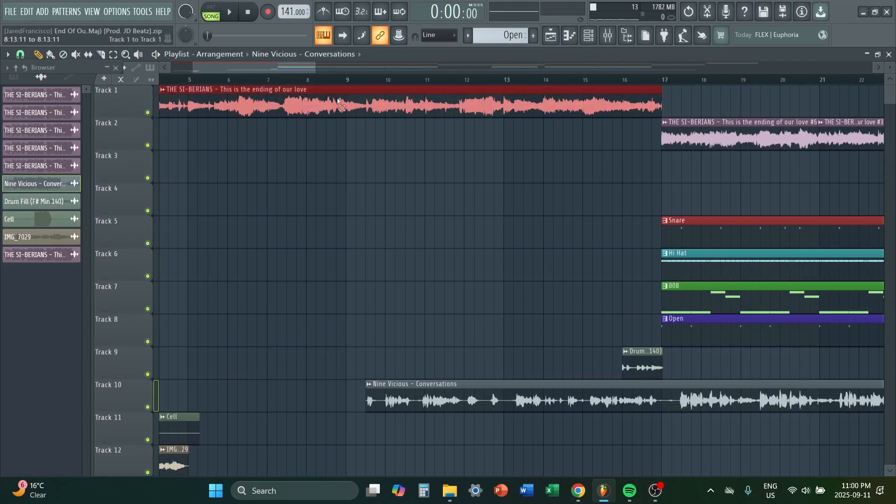
left_click(267, 156, "ctrl")
scroll(265, 154, "down", 3, "ctrl")
left_click(304, 80)
scroll(340, 192, "up", 3, "ctrl")
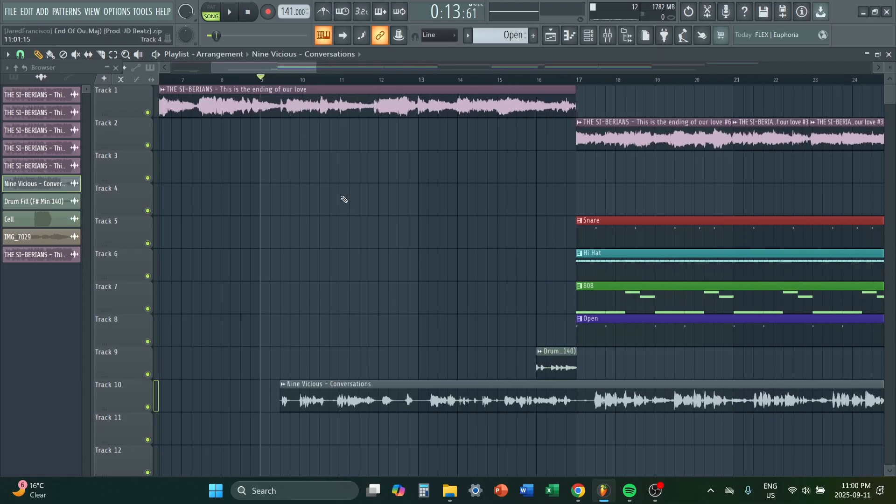
Select the Nine Vicious - Conversations clip on Track 10, clear the selection, and play the arrangement from bar 9.
scroll(336, 262, "down", 2, "ctrl")
scroll(335, 278, "up", 3, "ctrl")
left_click_drag(348, 336, 400, 410, "ctrl")
scroll(393, 330, "down", 4, "ctrl")
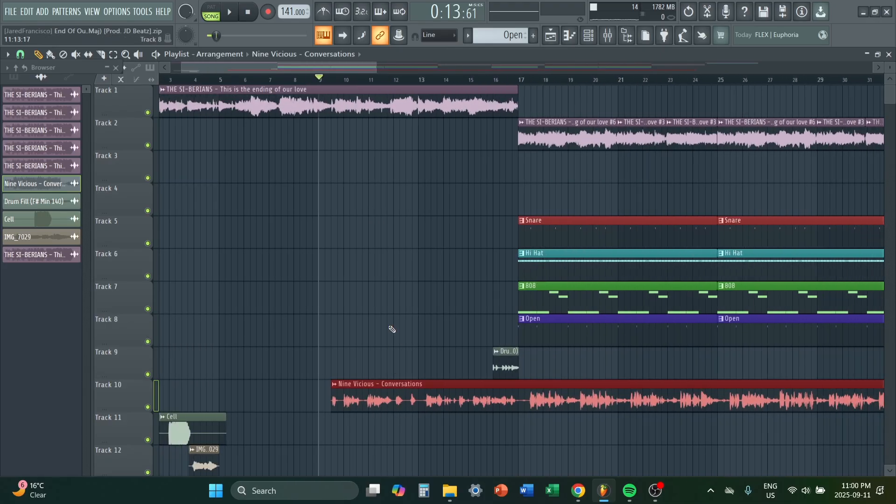
left_click_drag(395, 357, 441, 404, "ctrl")
left_click(441, 341, "ctrl")
scroll(408, 214, "down", 4, "ctrl")
key("space")
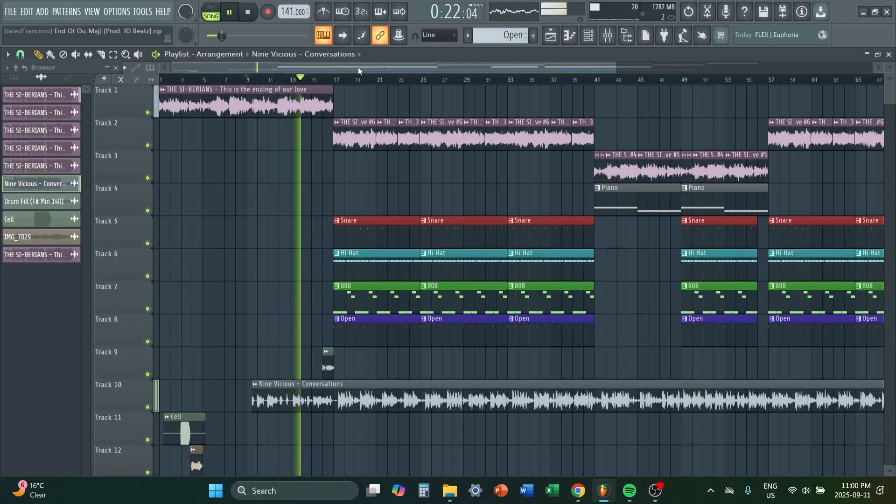
Follow playback up to bar 16 and inspect the Drum Fill clip on Track 9 with the vocal on Track 10 muted.
scroll(320, 215, "up", 4, "ctrl")
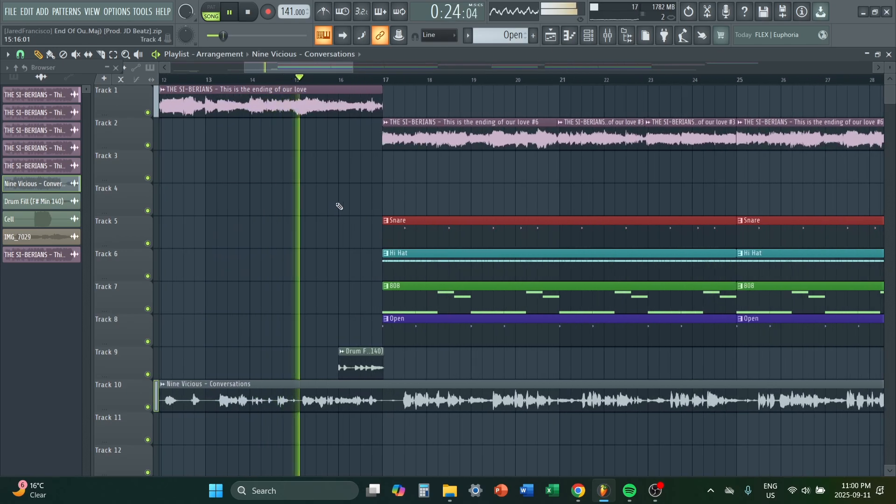
scroll(344, 199, "down", 4, "ctrl")
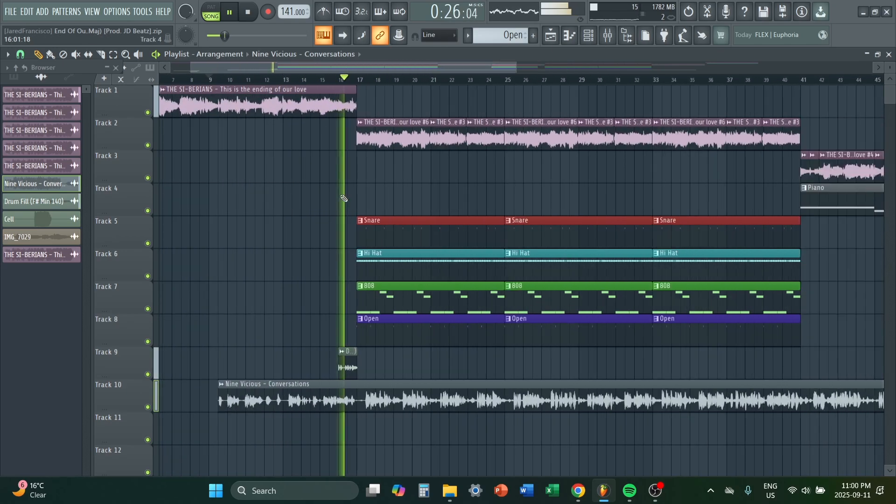
scroll(262, 180, "up", 3, "ctrl")
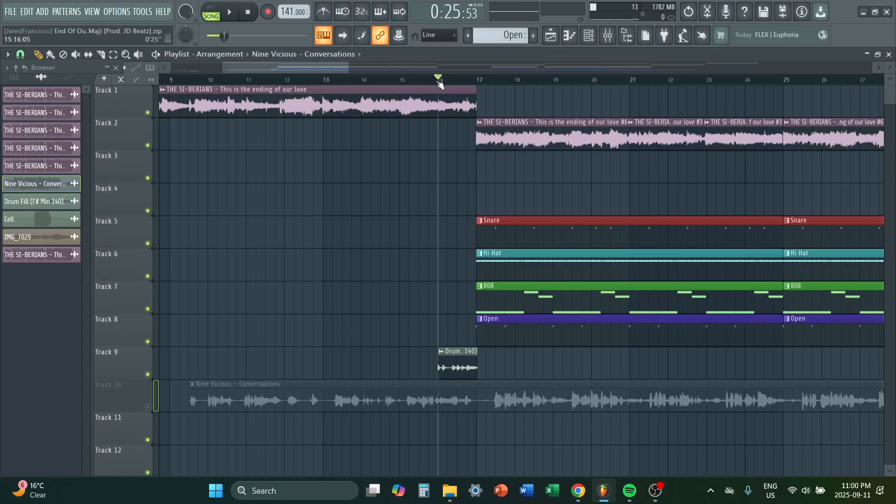
scroll(442, 220, "up", 3)
scroll(419, 181, "down", 2)
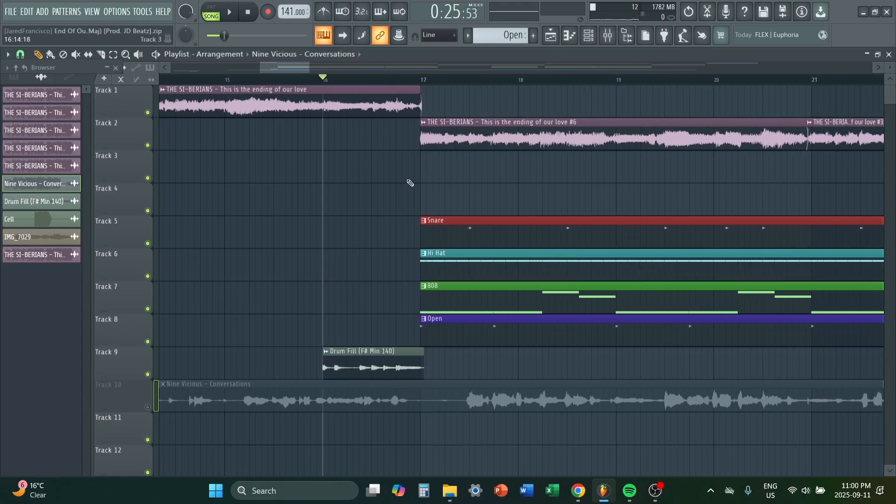
scroll(334, 131, "down", 2)
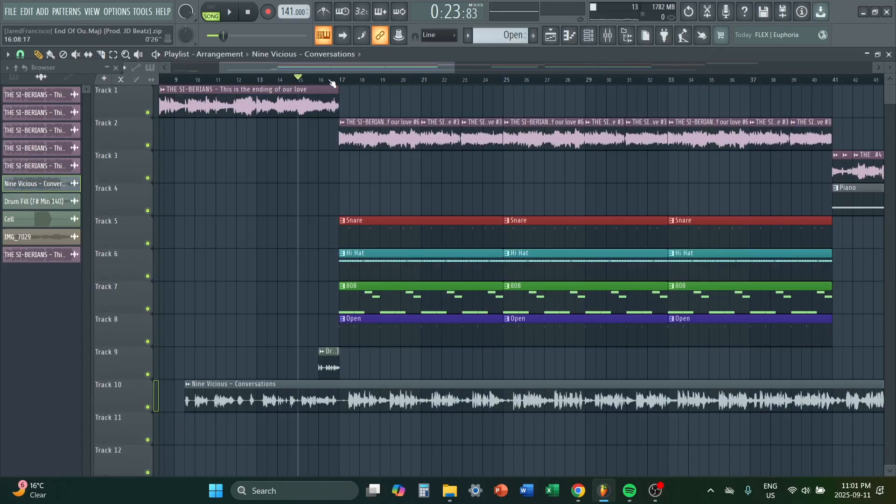
Play the transition from the intro through the drum fill toward the drums at bar 17, with the vocal on Track 10 active.
left_click_drag(328, 92, 322, 98)
scroll(331, 261, "up", 6)
left_click_drag(403, 397, 415, 433)
scroll(393, 374, "down", 5)
scroll(366, 364, "up", 3)
scroll(320, 364, "up", 2)
left_click_drag(275, 349, 470, 369)
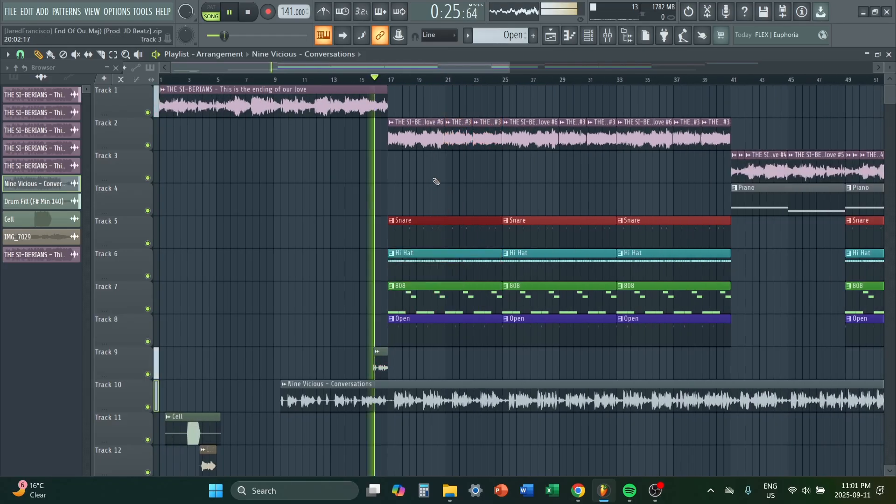
scroll(320, 68, "up", 3)
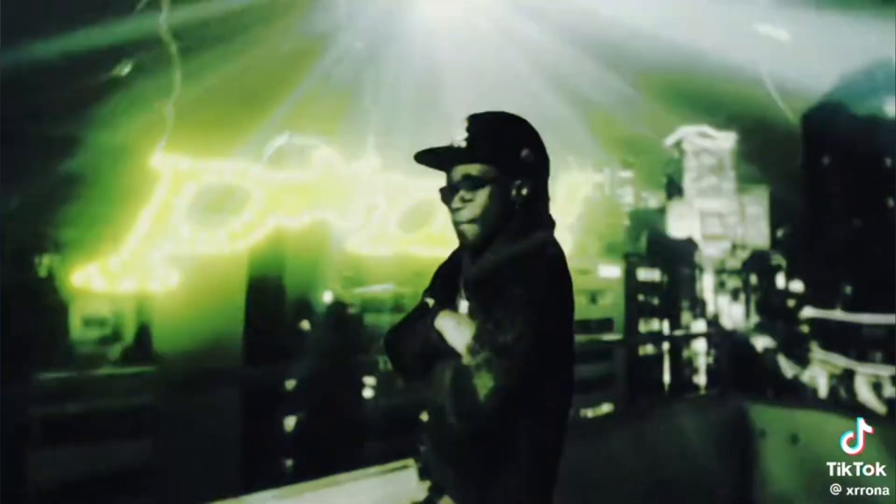